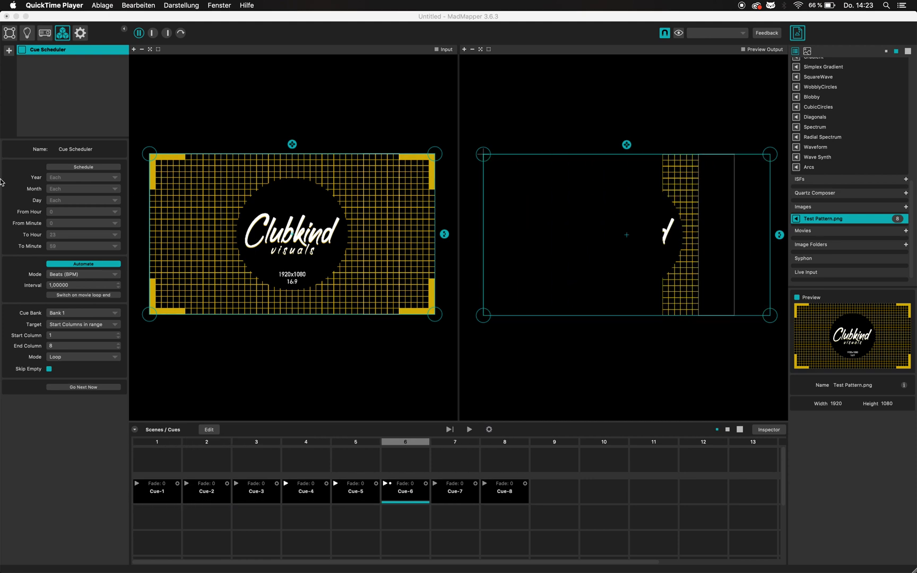
# Step: Bring MadMapper forward and list the Chaser group's surfaces, Quad-1 to Quad-8
pyautogui.click(12, 36)
pyautogui.click(13, 36)
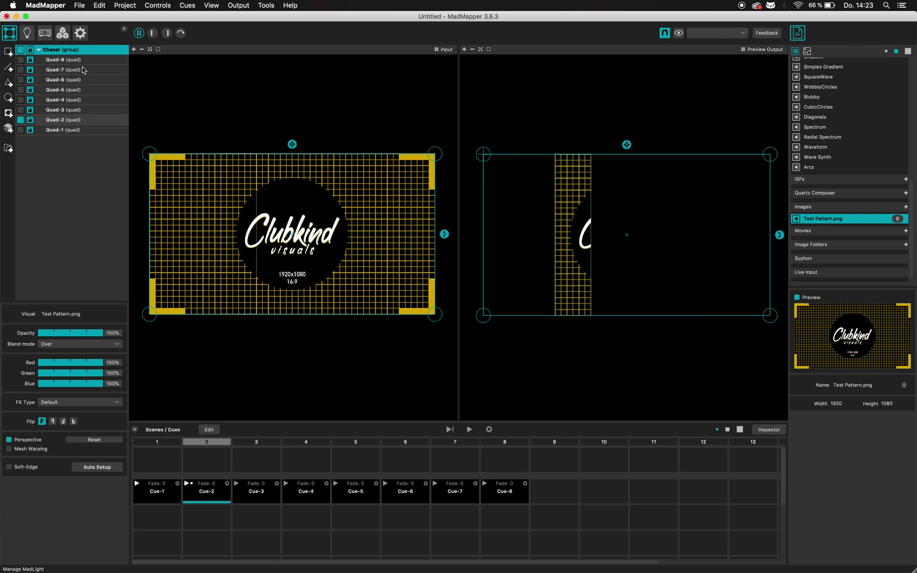
# Step: In the Cue Scheduler settings, try other intervals, then keep interval 1 and Beats (BPM) mode
pyautogui.click(63, 35)
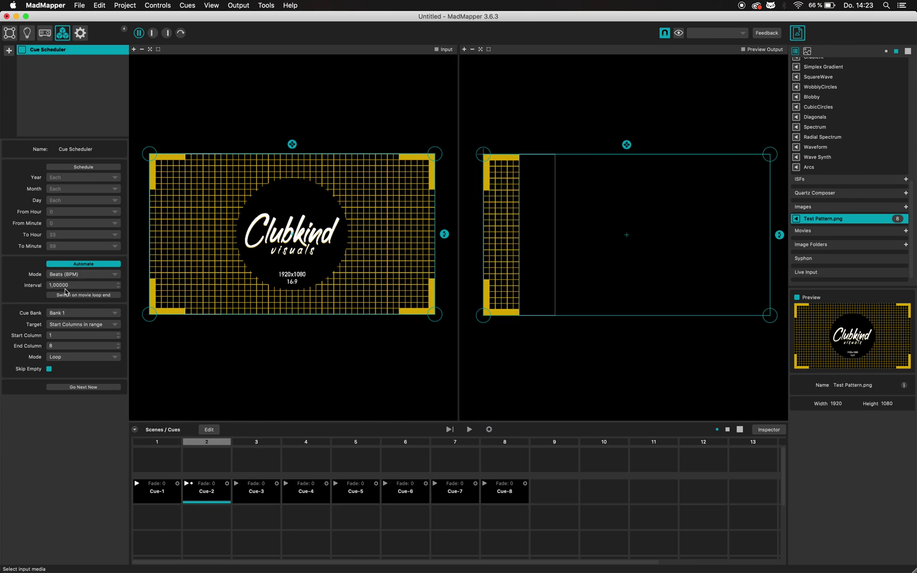
pyautogui.click(118, 284)
pyautogui.scroll(5, 118, 289)
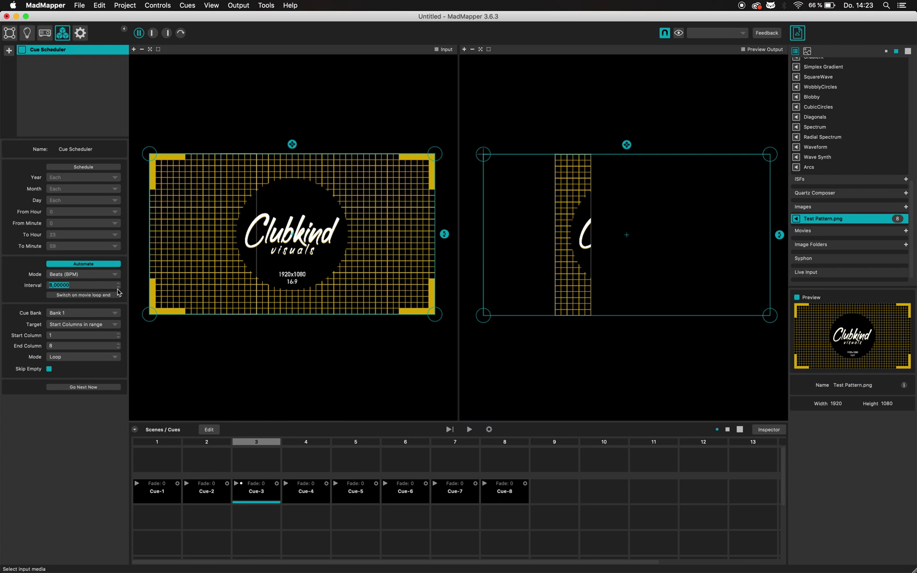
pyautogui.scroll(-3, 117, 291)
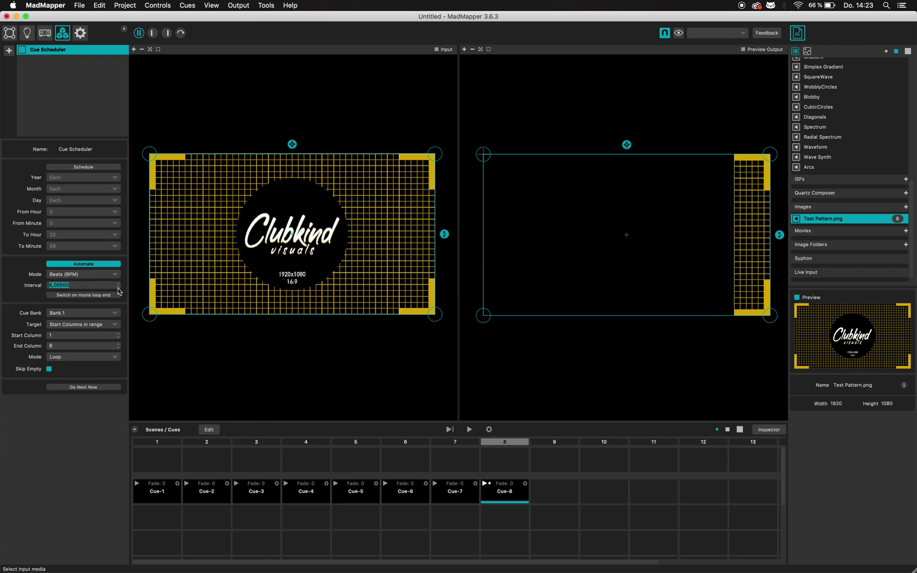
pyautogui.scroll(-4, 117, 289)
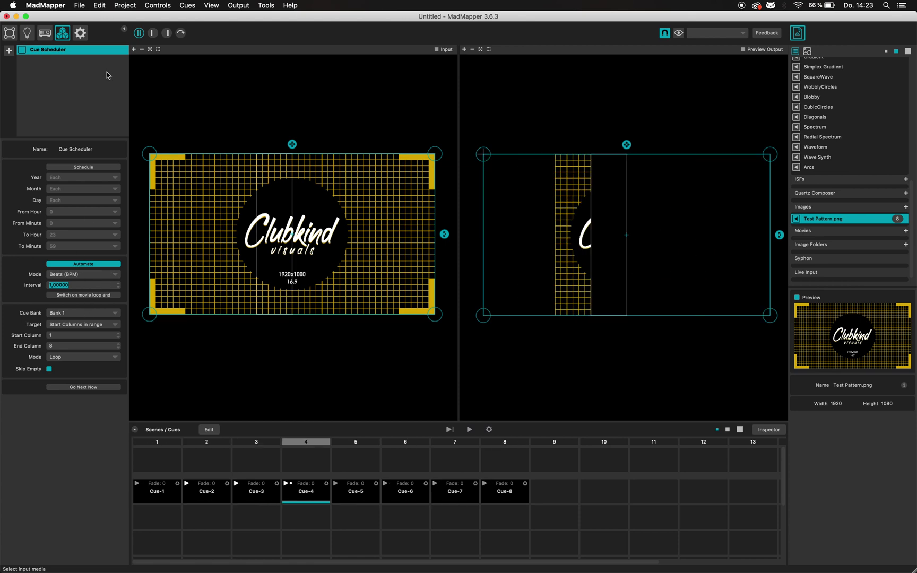
pyautogui.click(79, 275)
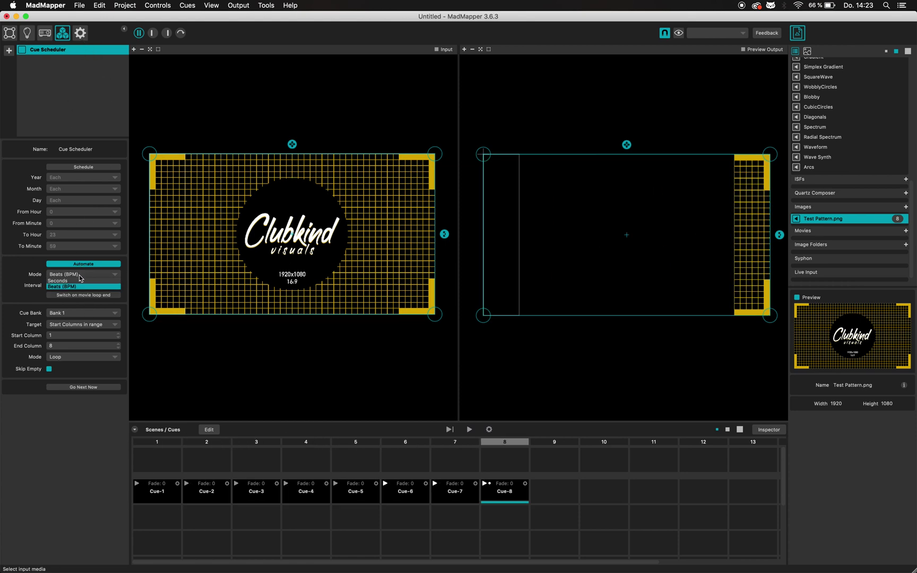
pyautogui.click(84, 275)
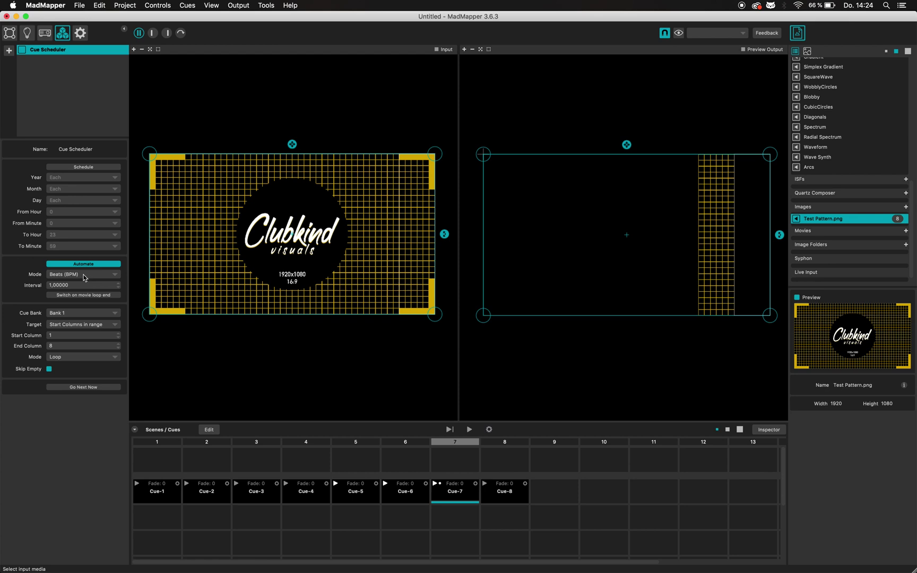
# Step: Drag the Master Settings BPM slider down to 336
pyautogui.click(81, 36)
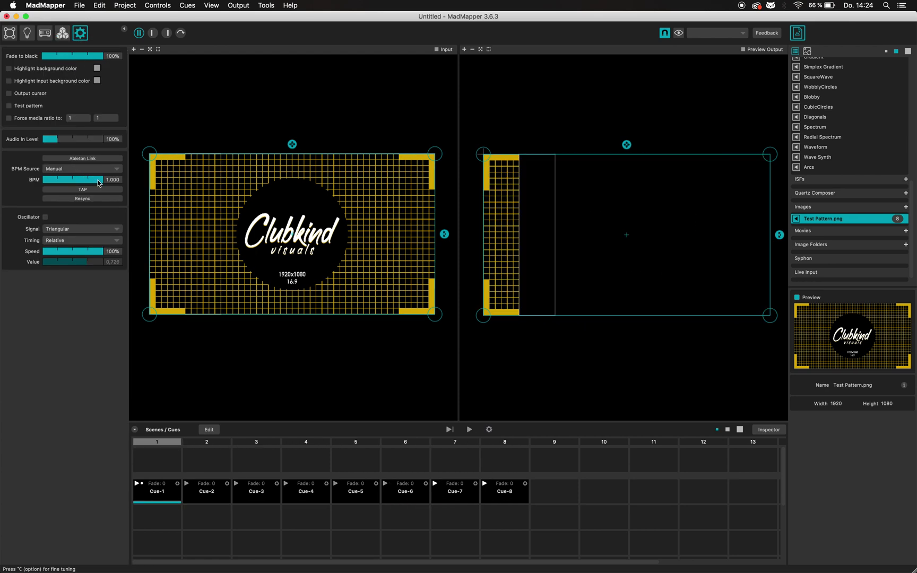
pyautogui.moveTo(98, 183)
pyautogui.mouseDown()
pyautogui.moveTo(58, 188)
pyautogui.moveTo(153, 187)
pyautogui.moveTo(45, 178)
pyautogui.moveTo(98, 180)
pyautogui.mouseUp()
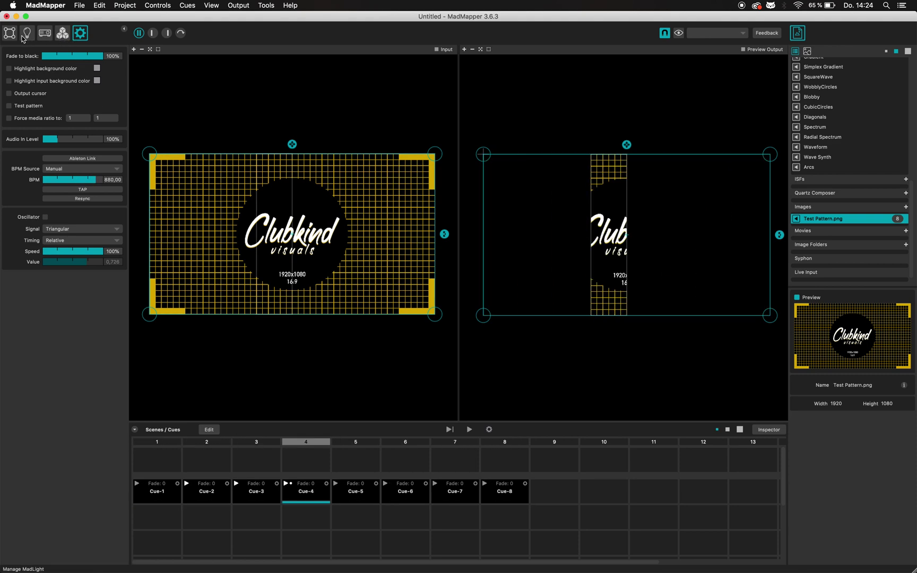
# Step: Toggle the Cue Scheduler on and off repeatedly, leaving it off with Cue-1 on output
pyautogui.click(62, 33)
pyautogui.click(22, 51)
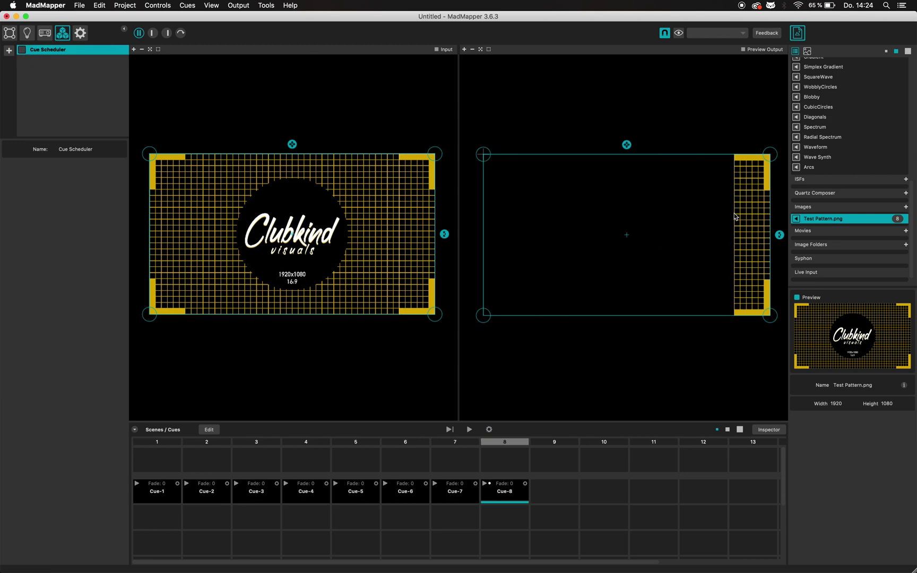
pyautogui.click(22, 51)
pyautogui.click(22, 50)
pyautogui.click(22, 51)
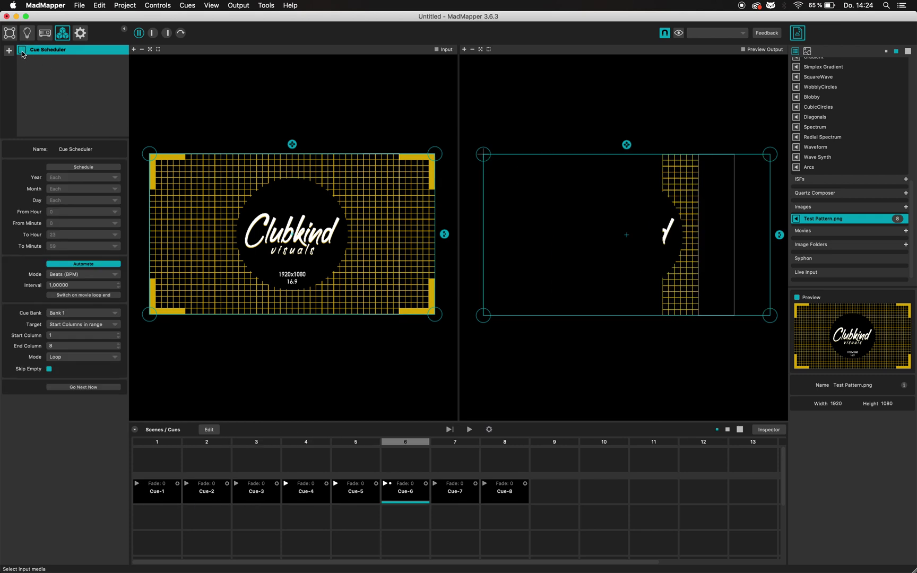
pyautogui.click(22, 50)
pyautogui.click(22, 50)
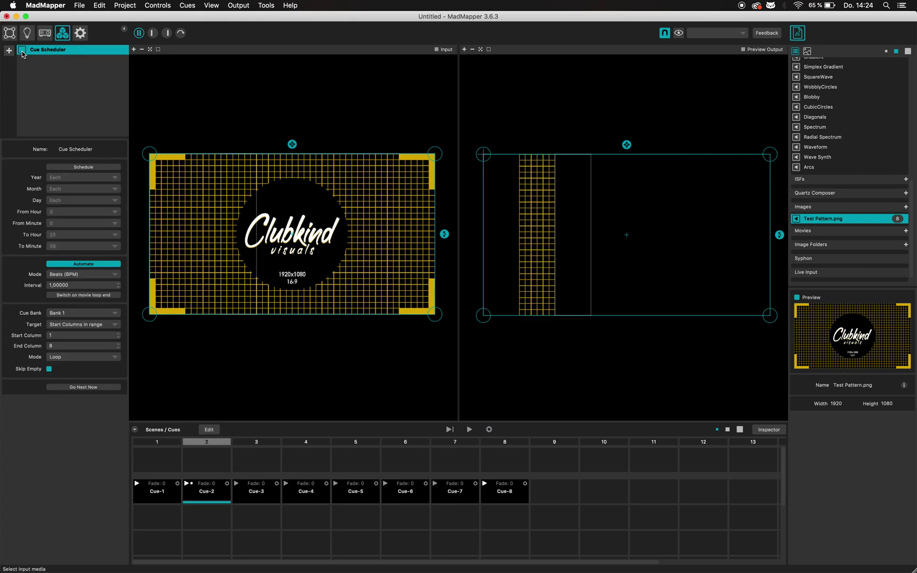
pyautogui.click(23, 50)
pyautogui.click(22, 50)
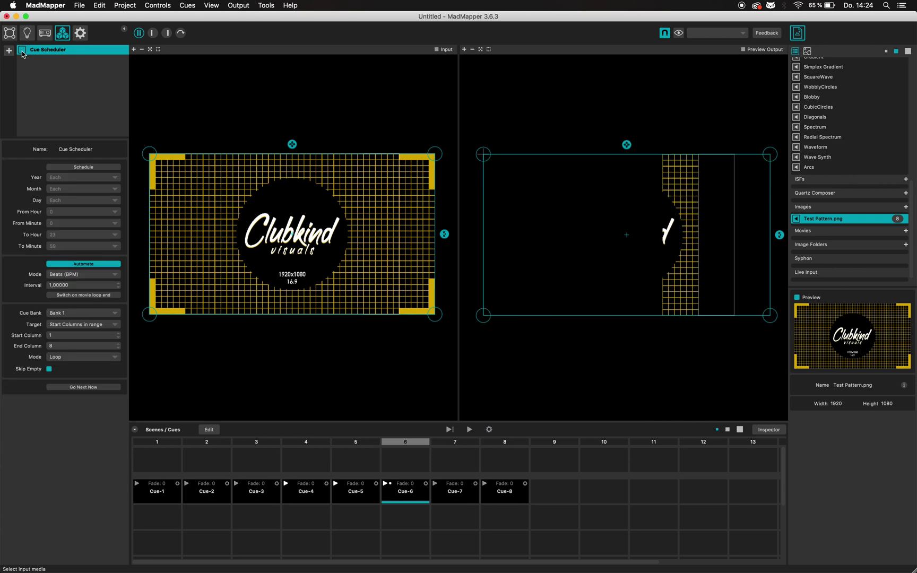
pyautogui.click(22, 51)
pyautogui.click(22, 50)
pyautogui.click(22, 51)
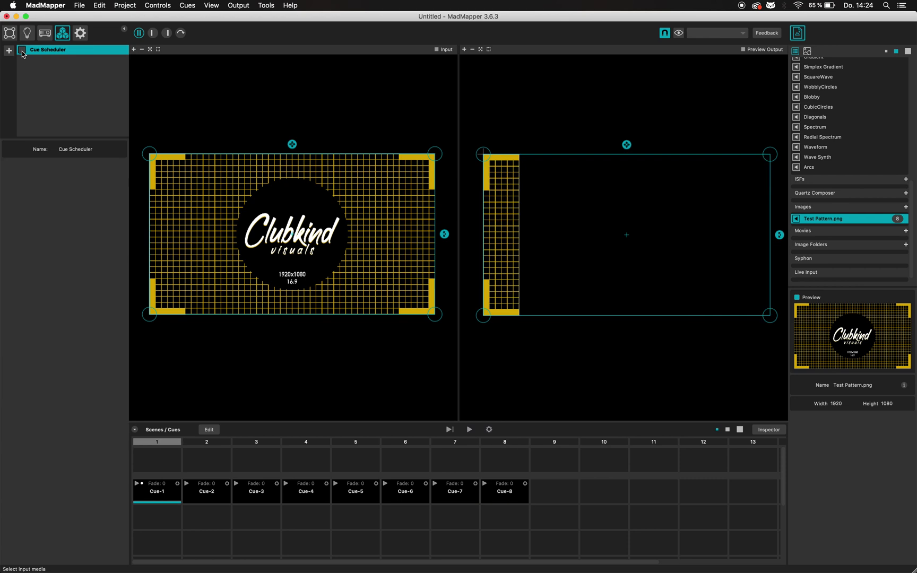
pyautogui.click(11, 38)
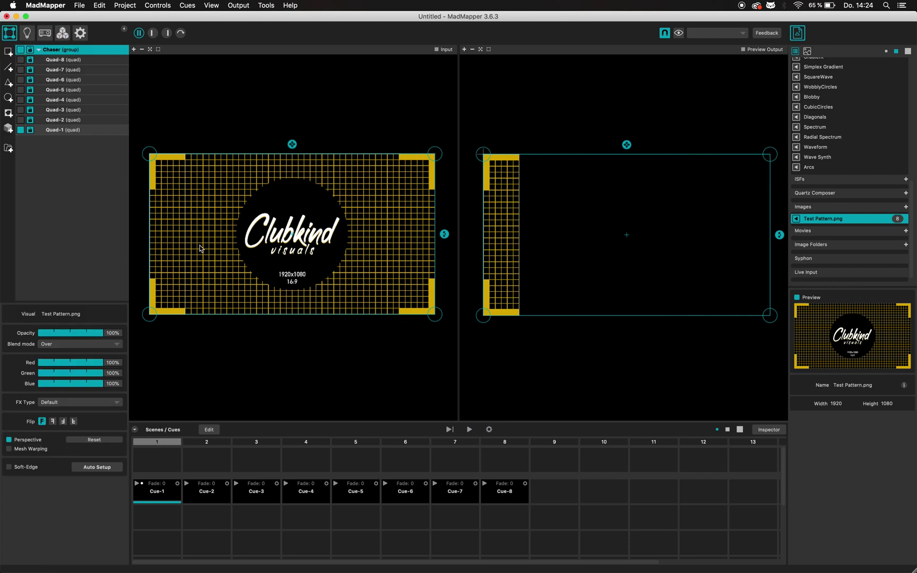
pyautogui.click(69, 63)
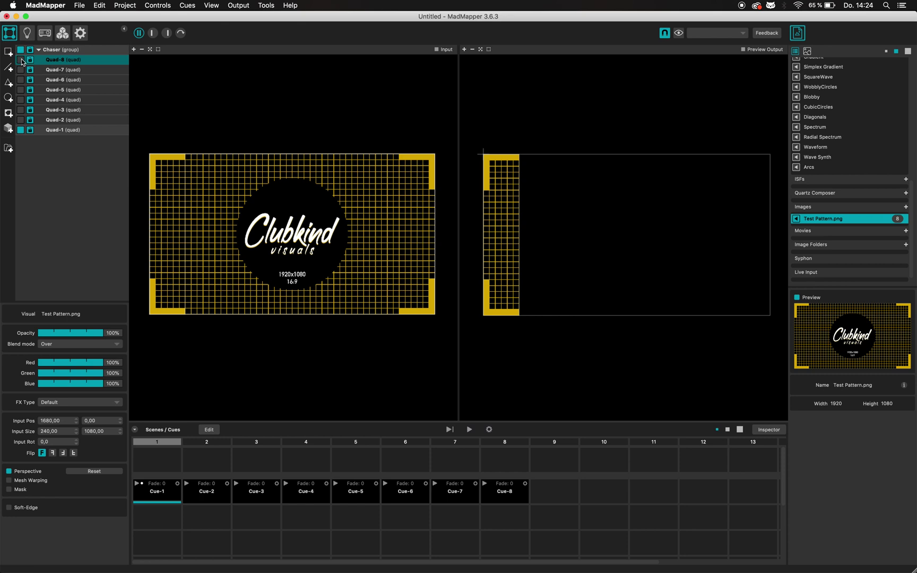
pyautogui.click(20, 120)
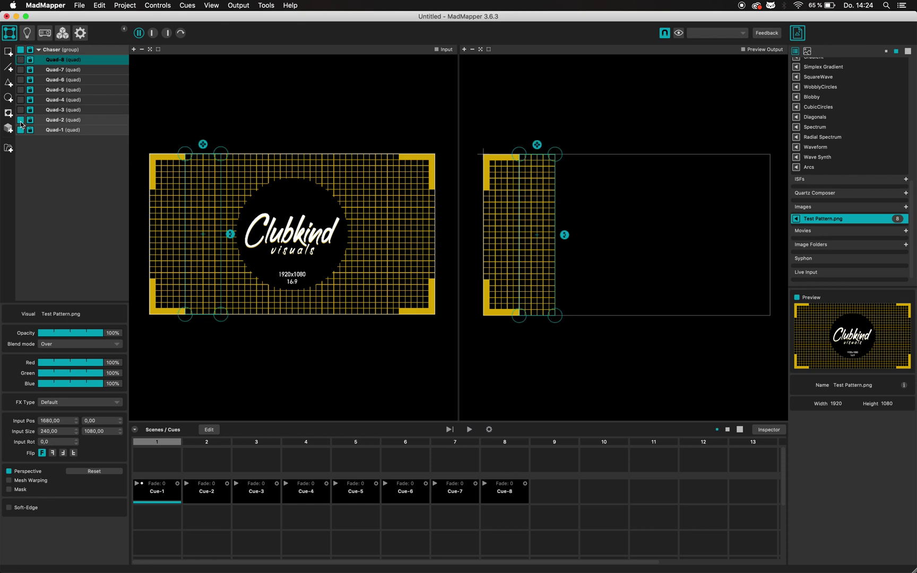
pyautogui.click(20, 110)
pyautogui.click(21, 99)
pyautogui.click(20, 90)
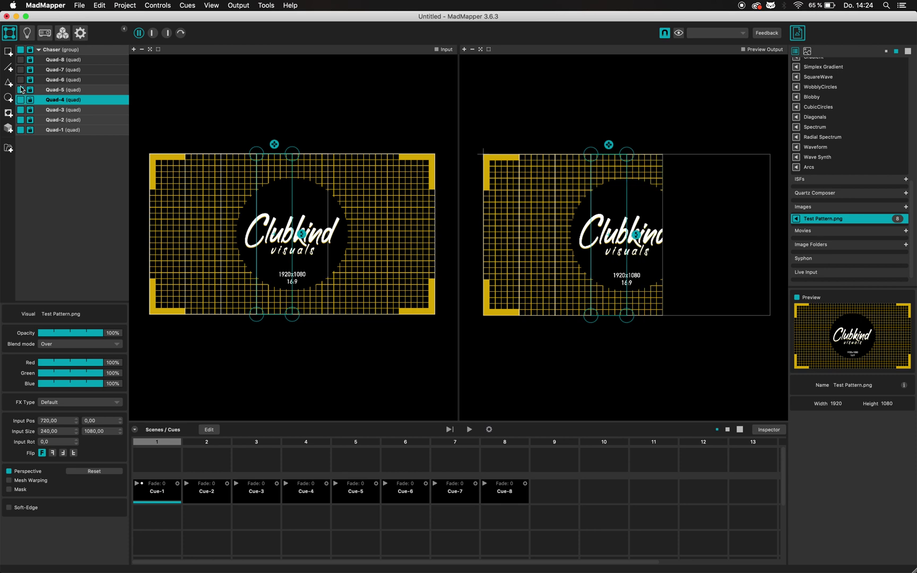
pyautogui.click(20, 80)
pyautogui.click(20, 69)
pyautogui.click(20, 60)
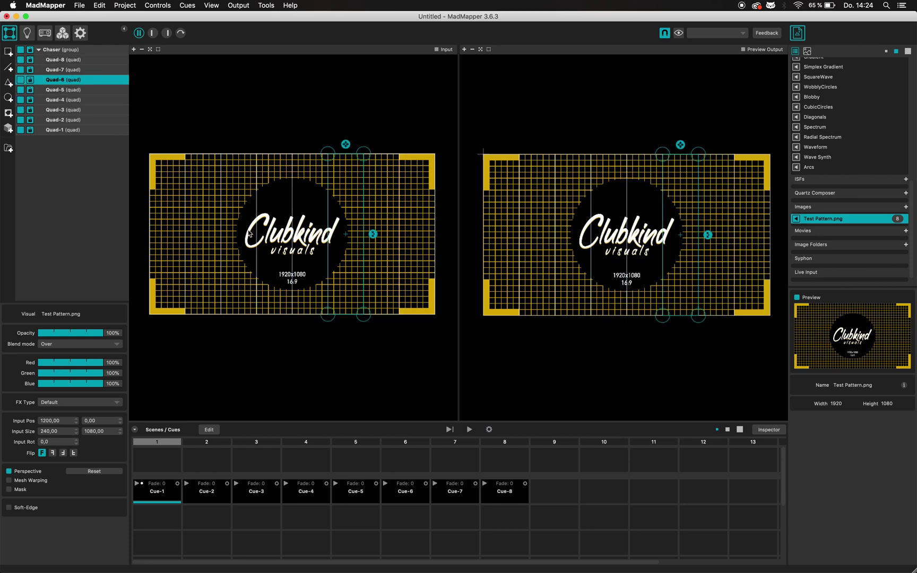
pyautogui.click(20, 120)
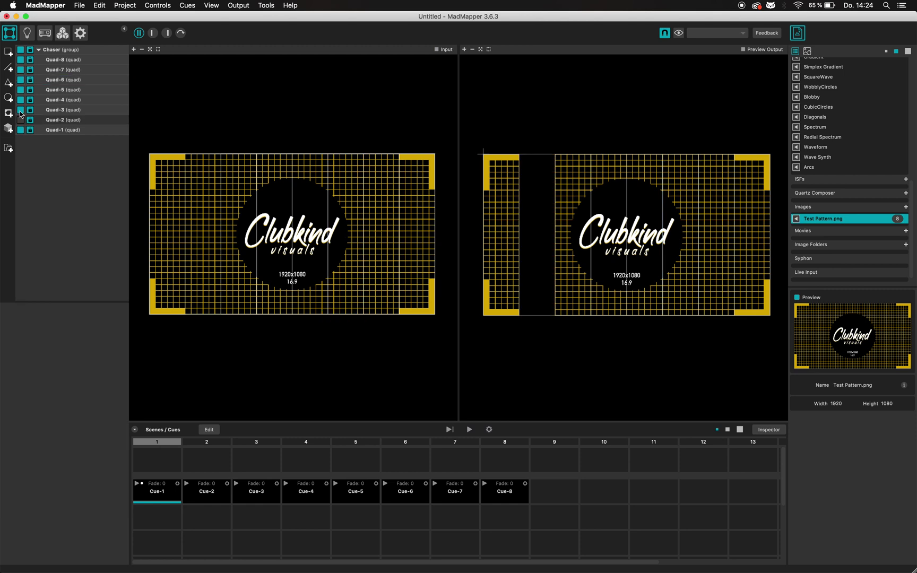
pyautogui.click(20, 110)
pyautogui.click(20, 100)
pyautogui.click(20, 90)
pyautogui.click(20, 79)
pyautogui.click(20, 69)
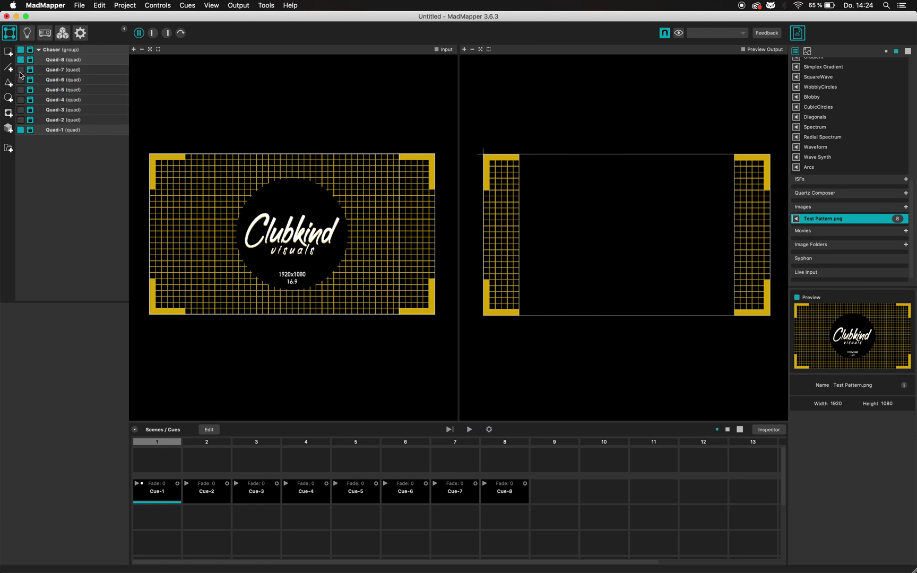
pyautogui.click(20, 60)
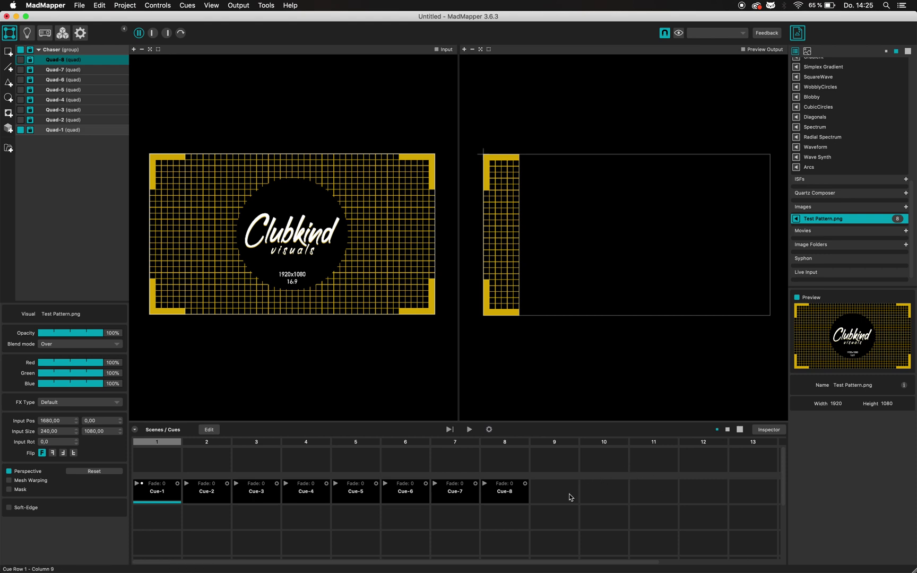
pyautogui.hscroll(3, 673, 501)
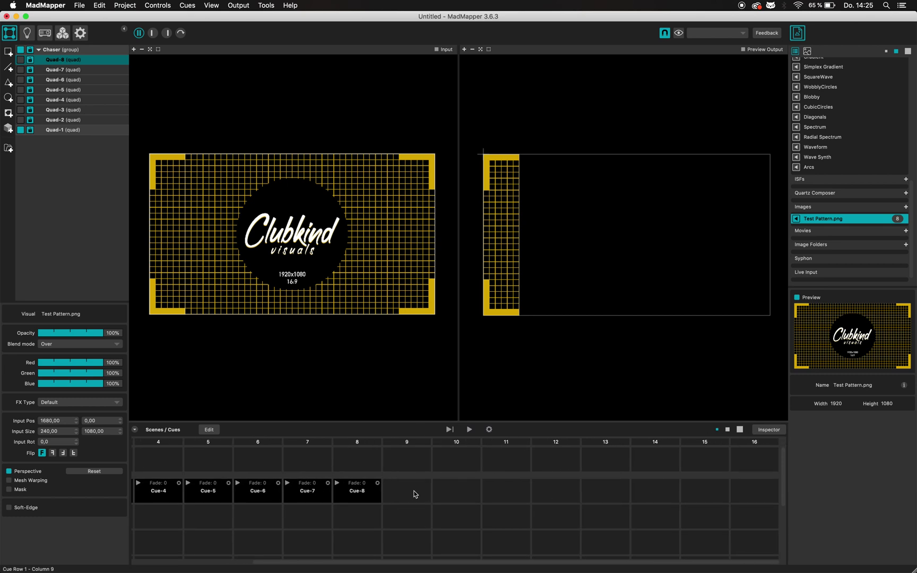
# Step: Collapse Chaser and add a new group above it, typing 'Cha' as its name
pyautogui.click(38, 50)
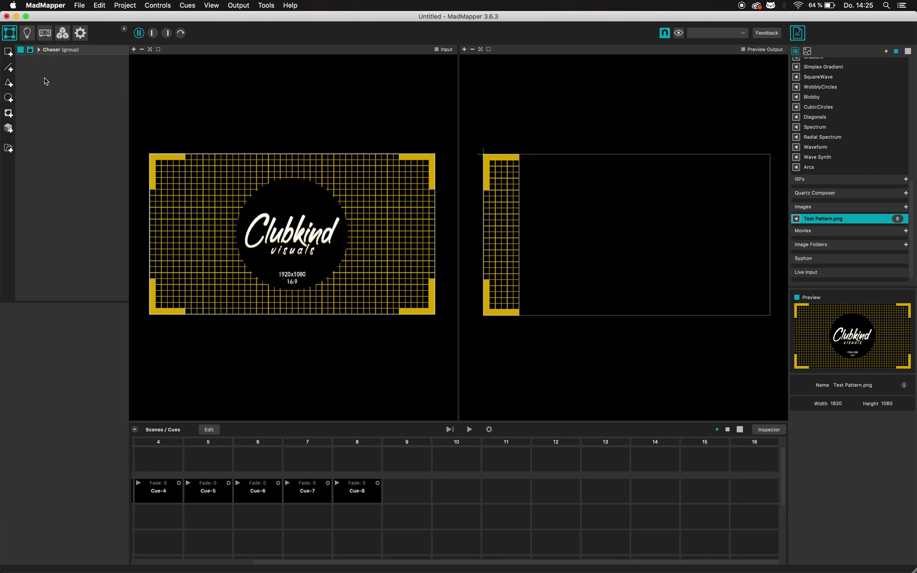
pyautogui.click(9, 150)
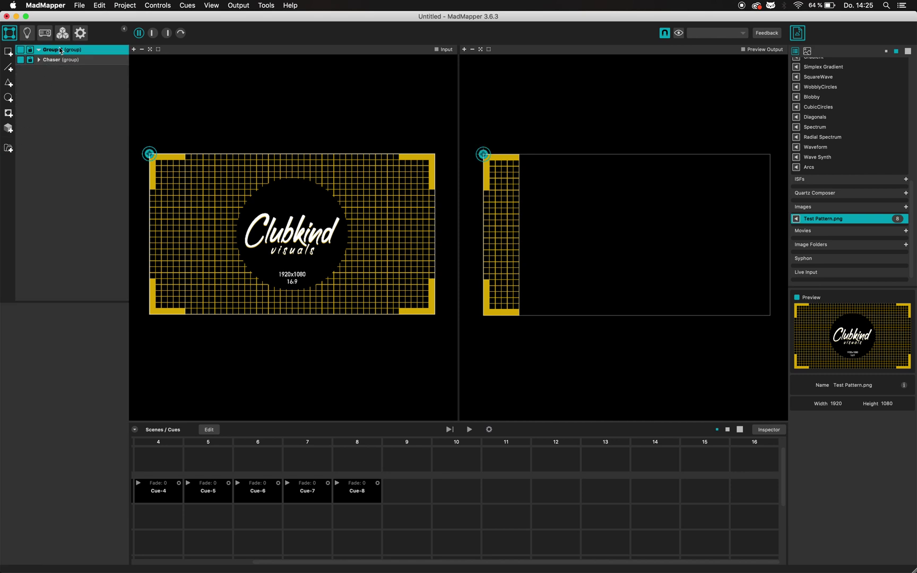
pyautogui.write('Chaser')
# Step: Select Quad-8 through Quad-1 in the Chaser group and duplicate them with Cmd+D
pyautogui.click(38, 60)
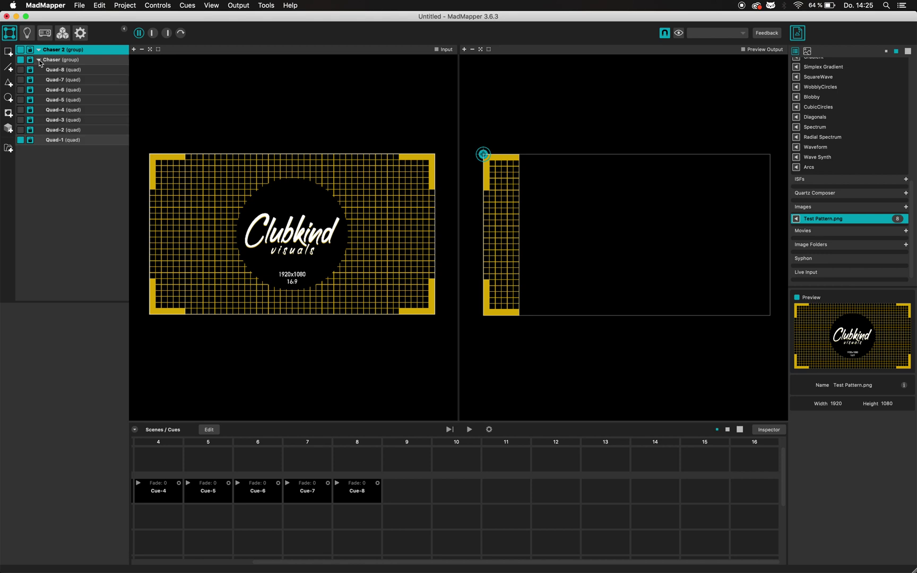
pyautogui.click(39, 60)
pyautogui.click(39, 60)
pyautogui.click(64, 71)
pyautogui.keyDown('shift'); pyautogui.click(66, 140); pyautogui.keyUp('shift')
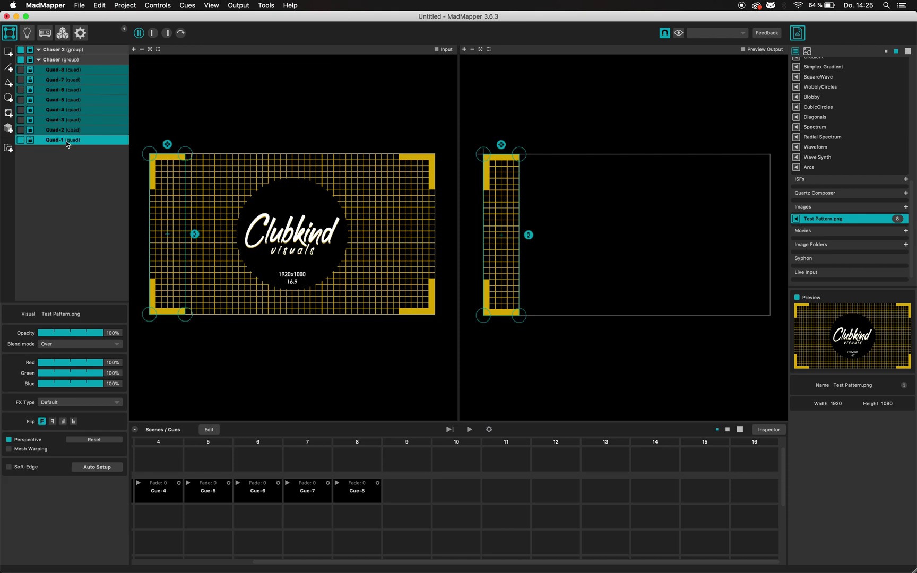
pyautogui.press('super+d')
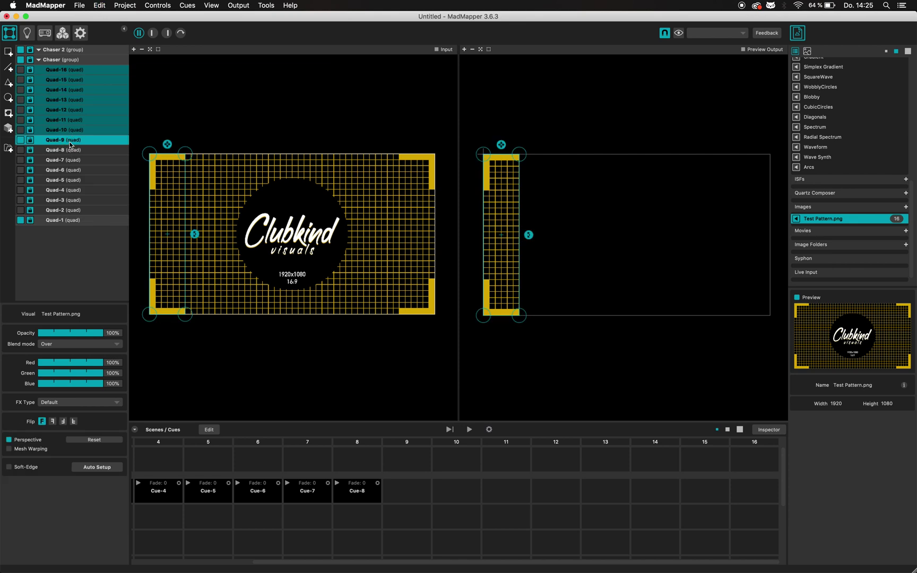
# Step: Move the duplicates to the top as Chaser 2 and turn on Quad-10 through Quad-16
pyautogui.moveTo(70, 133); pyautogui.dragTo(64, 51)
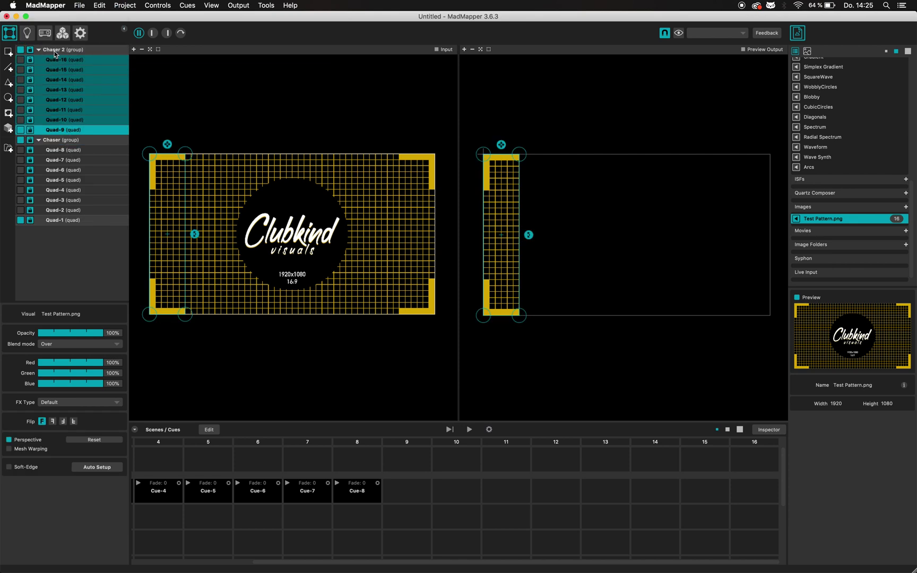
pyautogui.click(39, 49)
pyautogui.click(38, 51)
pyautogui.click(22, 120)
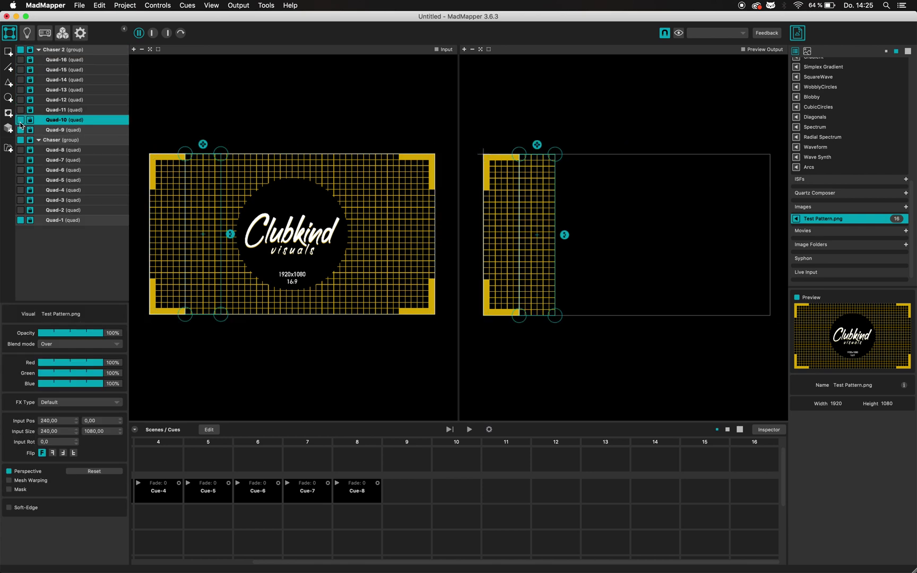
pyautogui.click(21, 110)
pyautogui.click(21, 100)
pyautogui.click(21, 90)
pyautogui.click(22, 80)
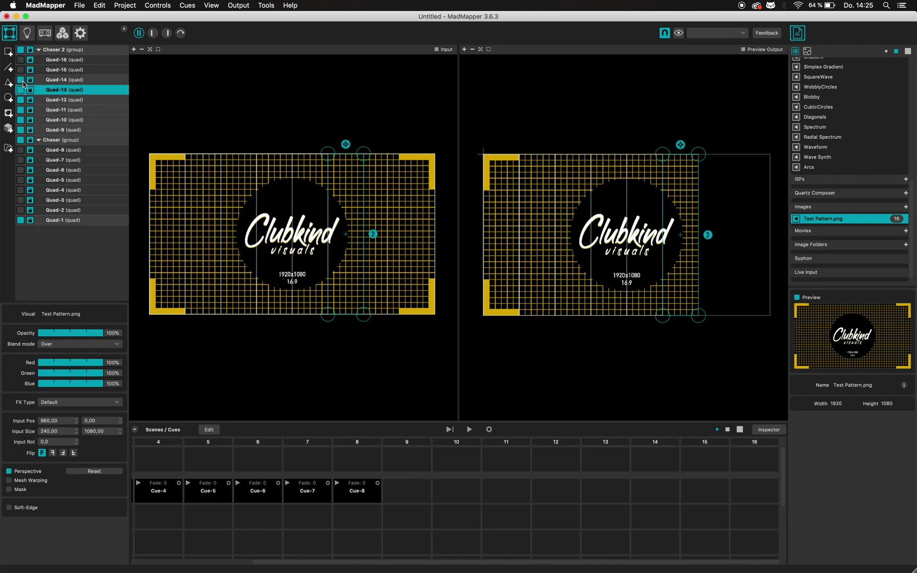
pyautogui.click(22, 70)
pyautogui.click(21, 59)
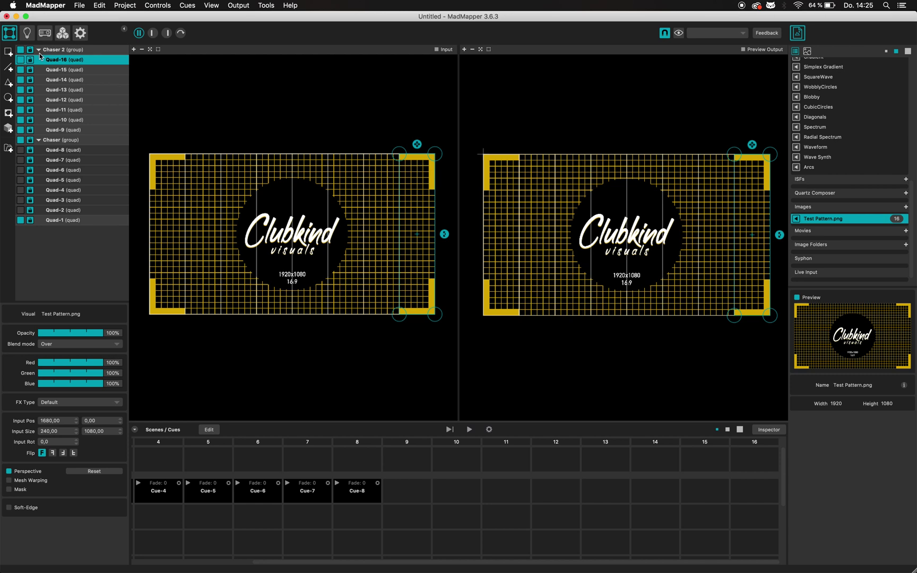
# Step: Hide the original Quad-1 and Quad-10 to Quad-15, leaving Quad-9 and Quad-16 visible
pyautogui.click(28, 224)
pyautogui.click(38, 140)
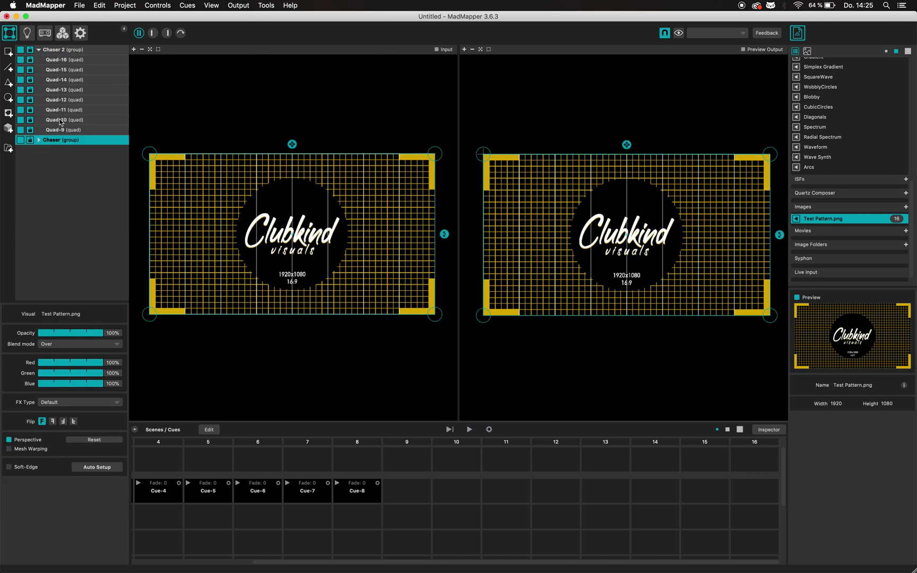
pyautogui.click(21, 69)
pyautogui.click(20, 80)
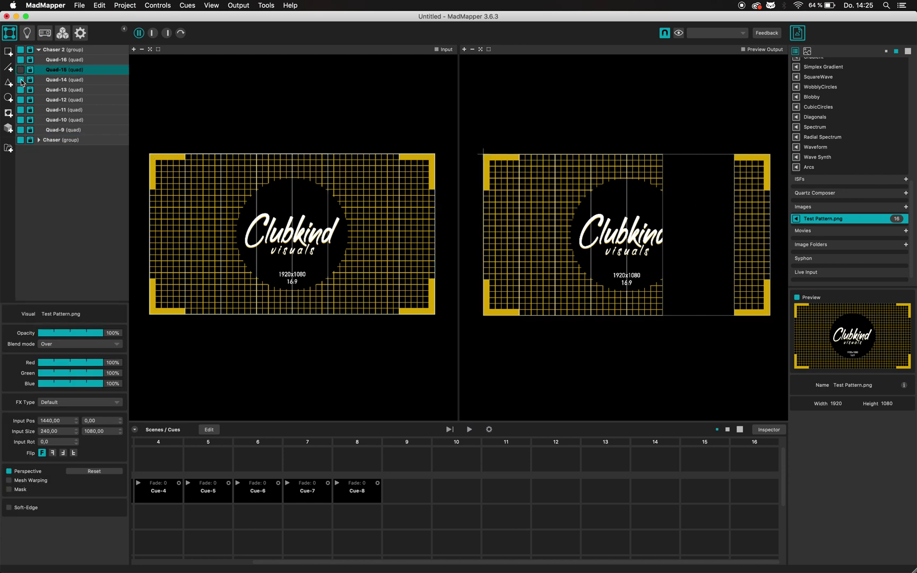
pyautogui.click(21, 90)
pyautogui.click(22, 100)
pyautogui.click(20, 110)
pyautogui.click(21, 120)
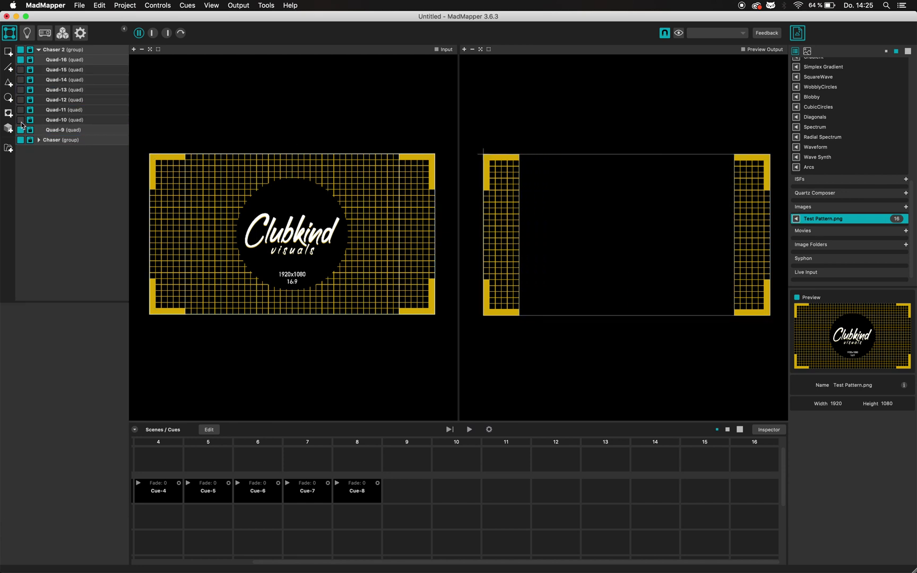
# Step: Check Quad-16's right-edge position and select the whole Chaser 2 group
pyautogui.click(59, 62)
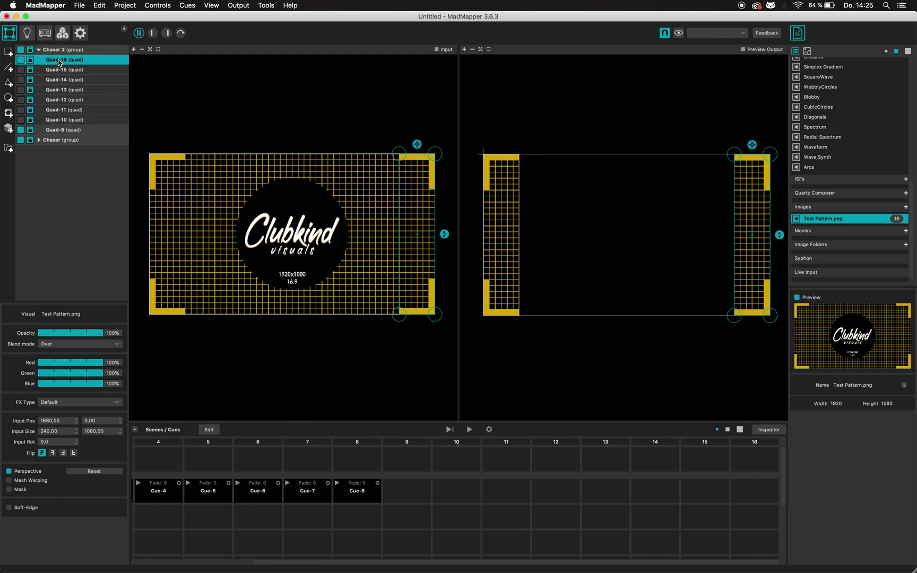
pyautogui.click(62, 50)
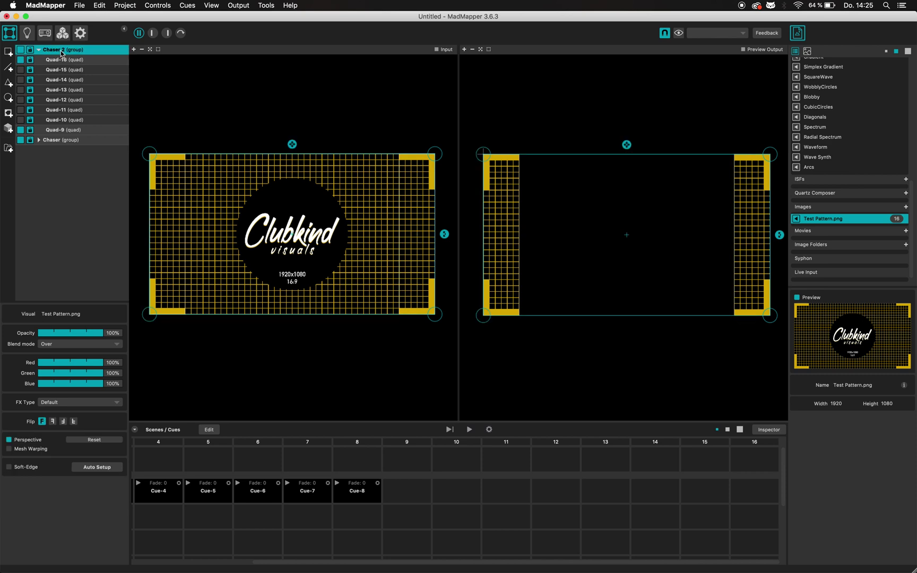
pyautogui.click(64, 61)
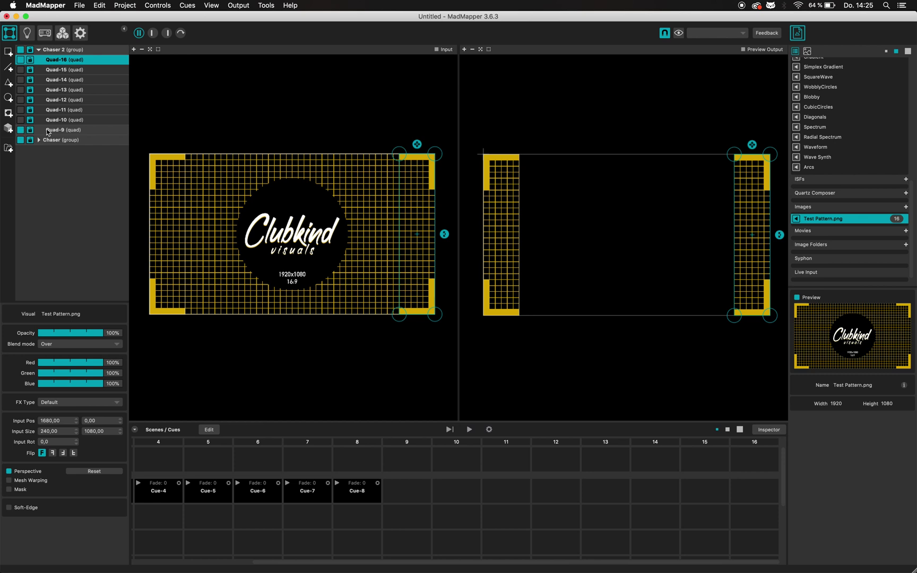
pyautogui.click(63, 51)
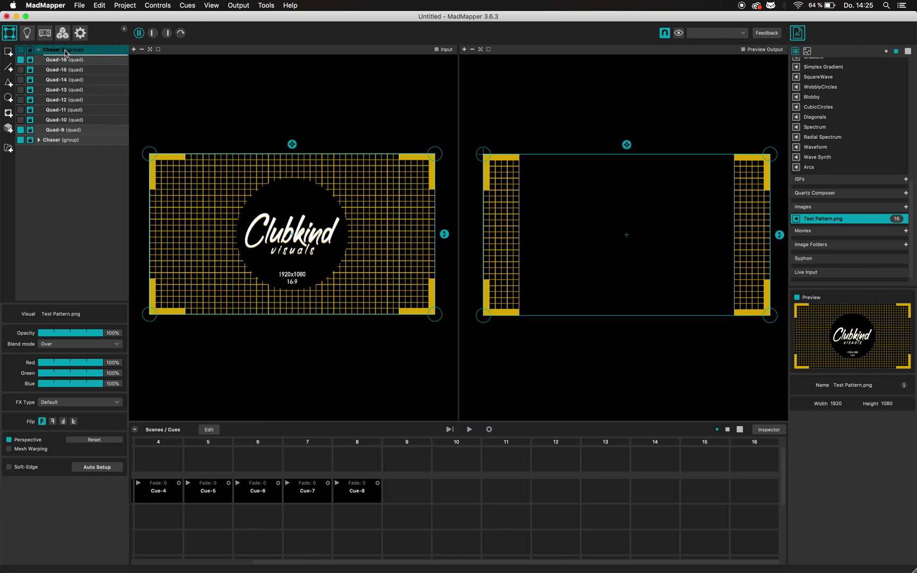
# Step: Store the Quad-9/Quad-16 pair as Cue-9, then the Quad-10/Quad-15 pair as Cue-10
pyautogui.moveTo(65, 53); pyautogui.dragTo(252, 248)
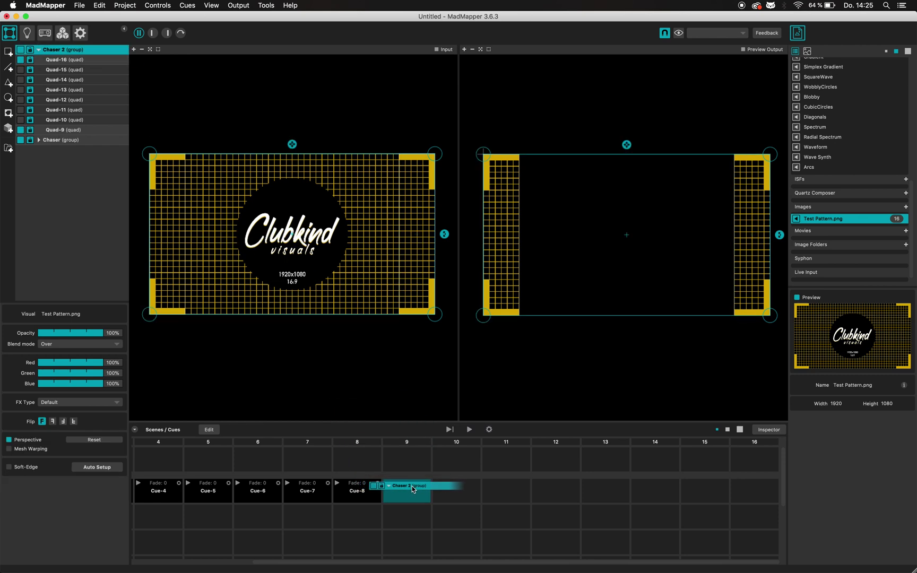
pyautogui.moveTo(414, 489); pyautogui.dragTo(459, 499)
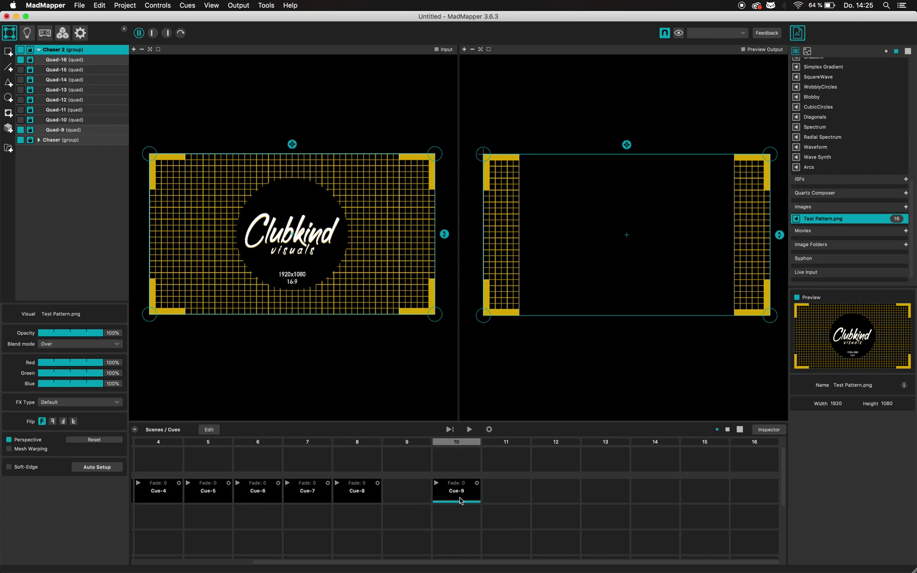
pyautogui.click(27, 64)
pyautogui.click(24, 131)
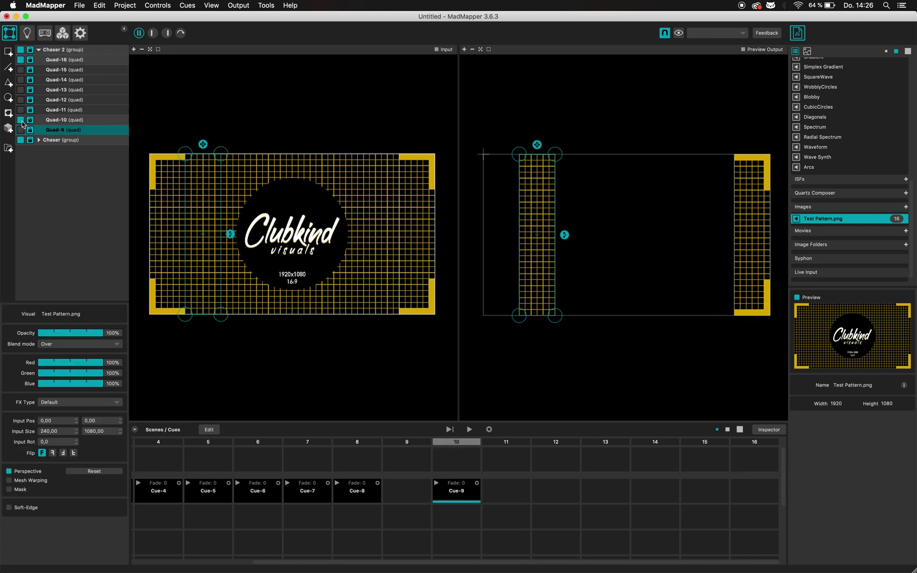
pyautogui.click(22, 120)
pyautogui.click(22, 60)
pyautogui.click(22, 70)
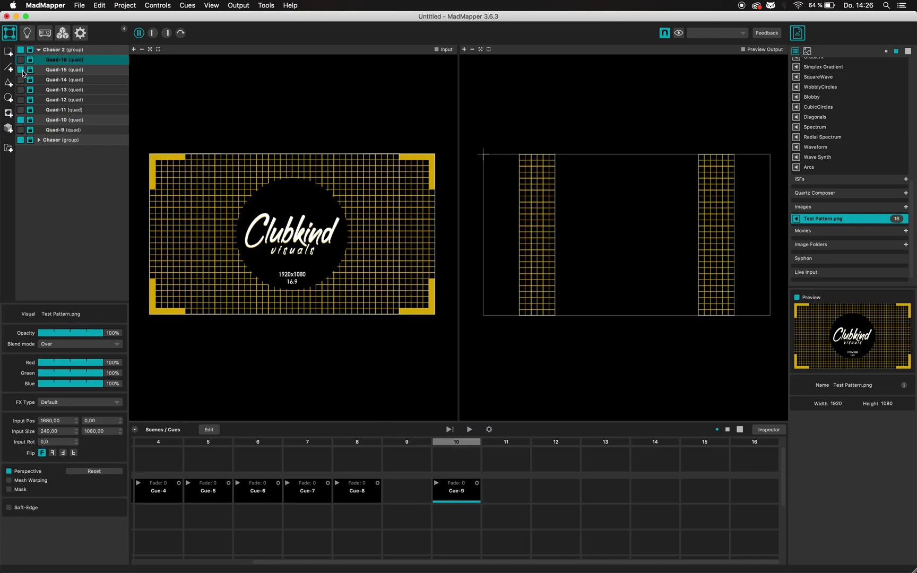
pyautogui.click(54, 50)
pyautogui.moveTo(97, 78); pyautogui.dragTo(403, 429)
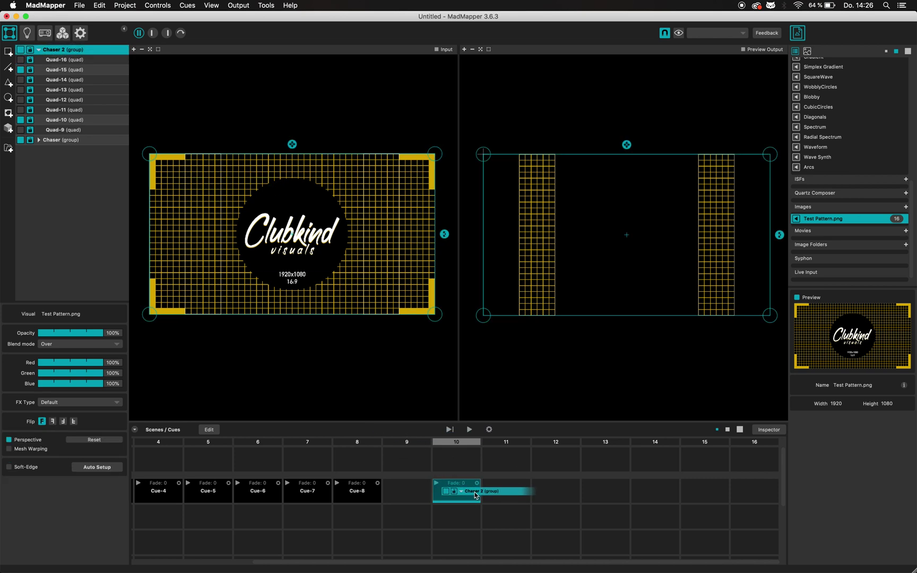
pyautogui.moveTo(476, 496); pyautogui.dragTo(476, 496)
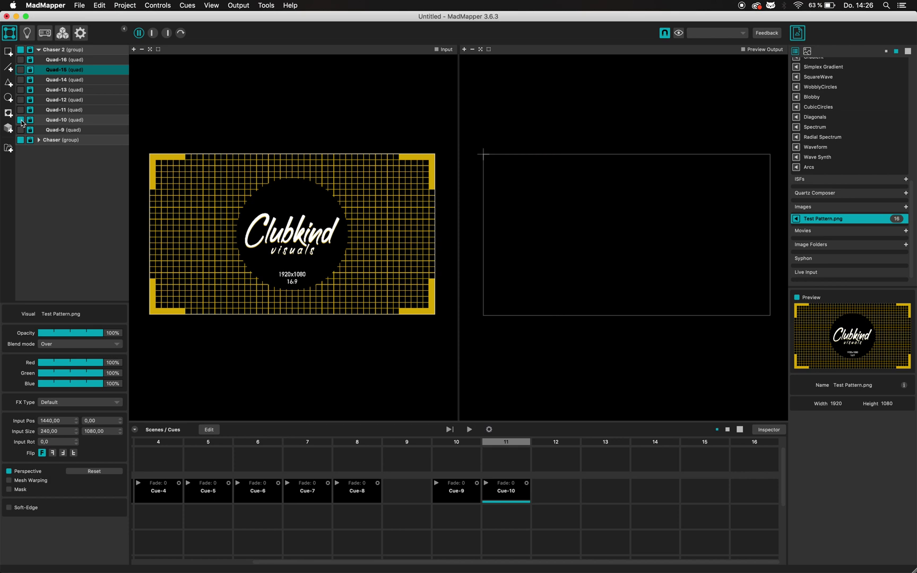
# Step: Store the Quad-11/Quad-14 pair as Cue-11 and the centre Quad-12/Quad-13 pair as Cue-12
pyautogui.click(22, 121)
pyautogui.click(21, 113)
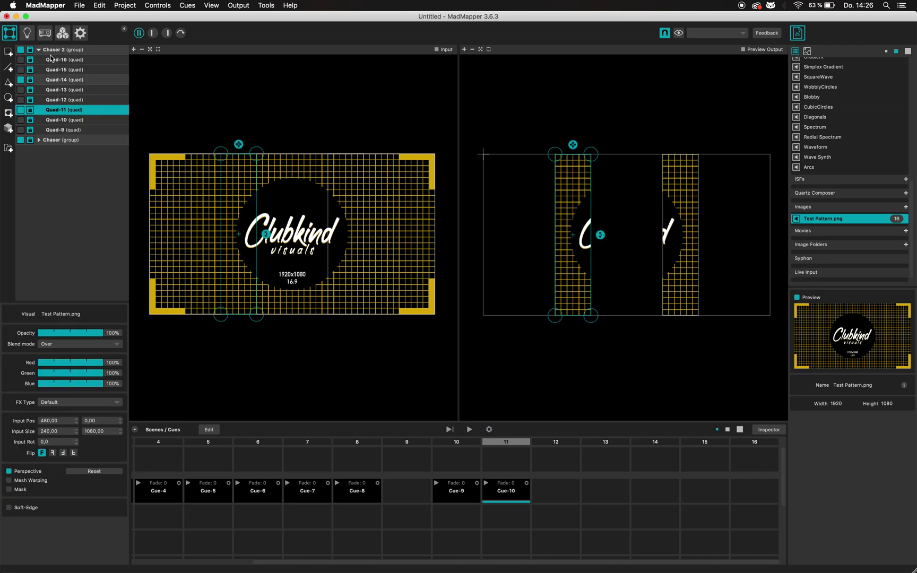
pyautogui.moveTo(52, 50); pyautogui.dragTo(548, 489)
pyautogui.click(20, 80)
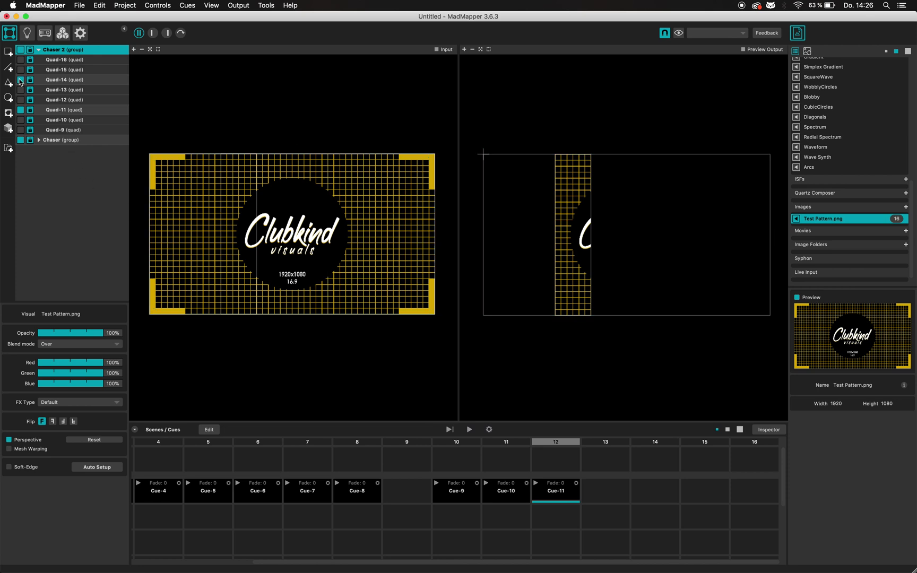
pyautogui.click(20, 109)
pyautogui.click(20, 100)
pyautogui.click(20, 90)
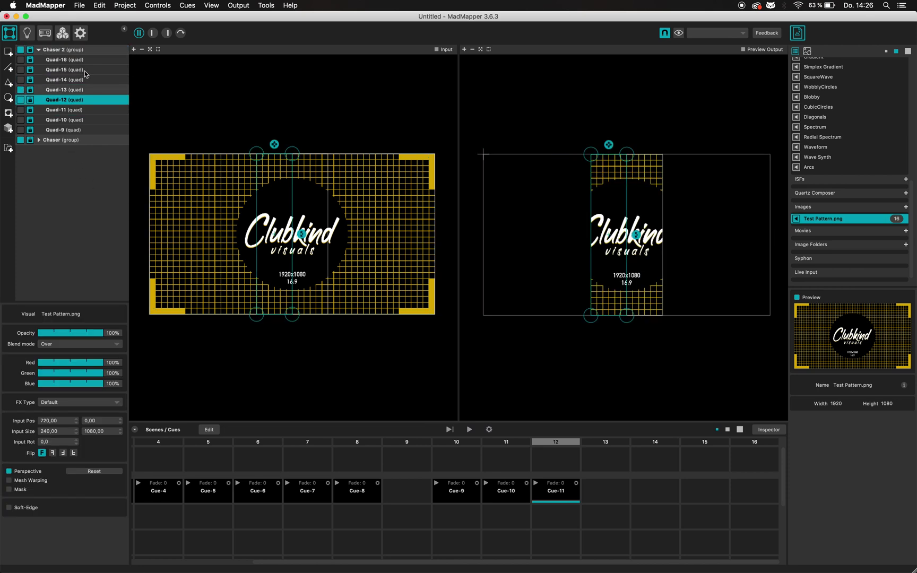
pyautogui.moveTo(61, 53); pyautogui.dragTo(597, 487)
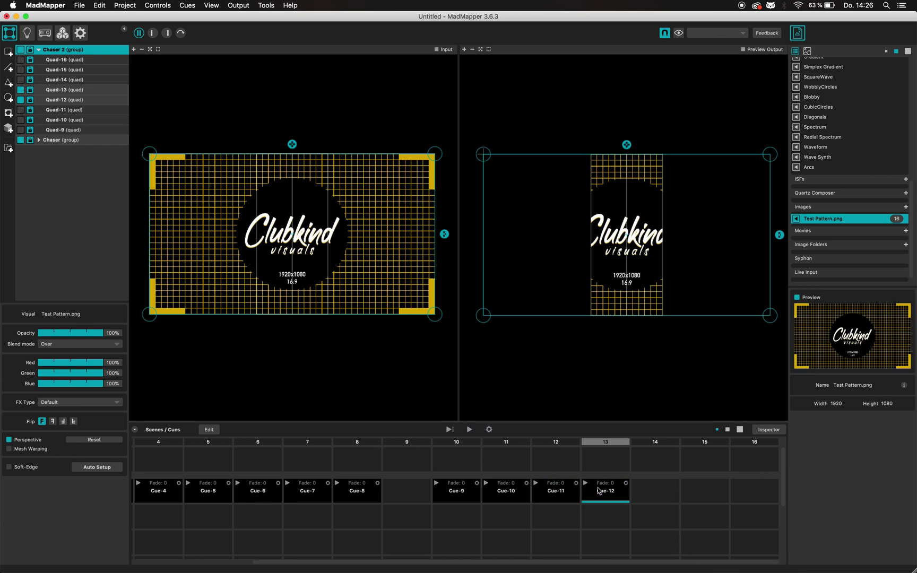
# Step: Add a new Cue Scheduler-1 module and set its cue bank to Bank 1
pyautogui.click(39, 49)
pyautogui.click(66, 35)
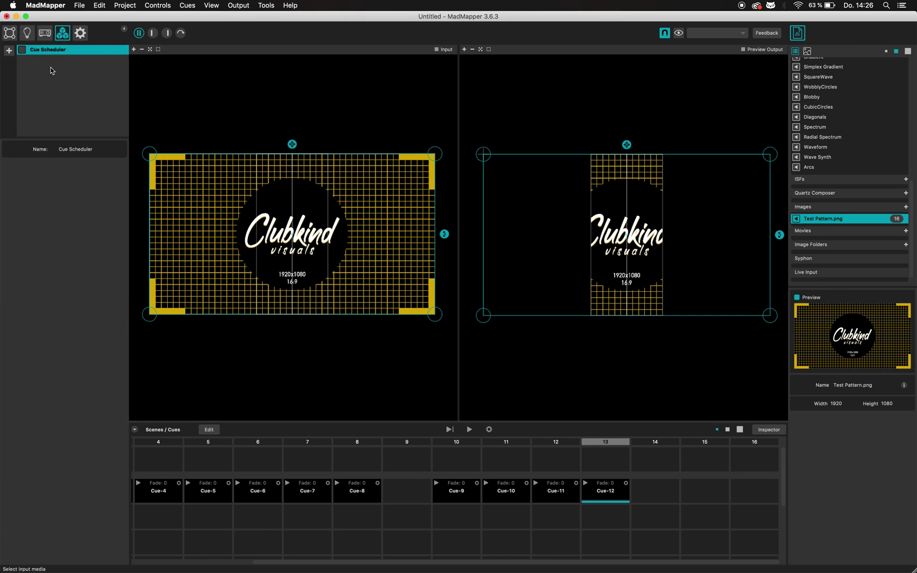
pyautogui.click(8, 50)
pyautogui.click(32, 58)
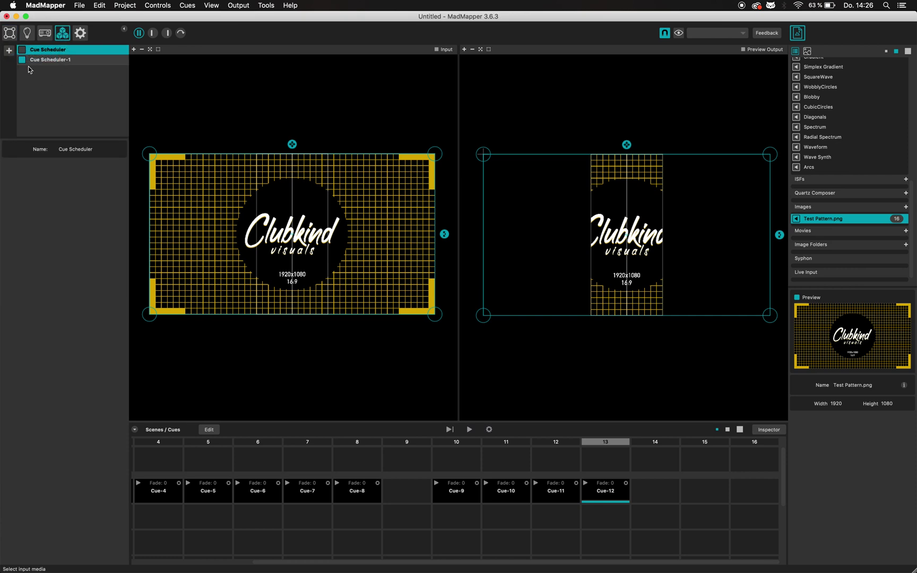
pyautogui.click(42, 60)
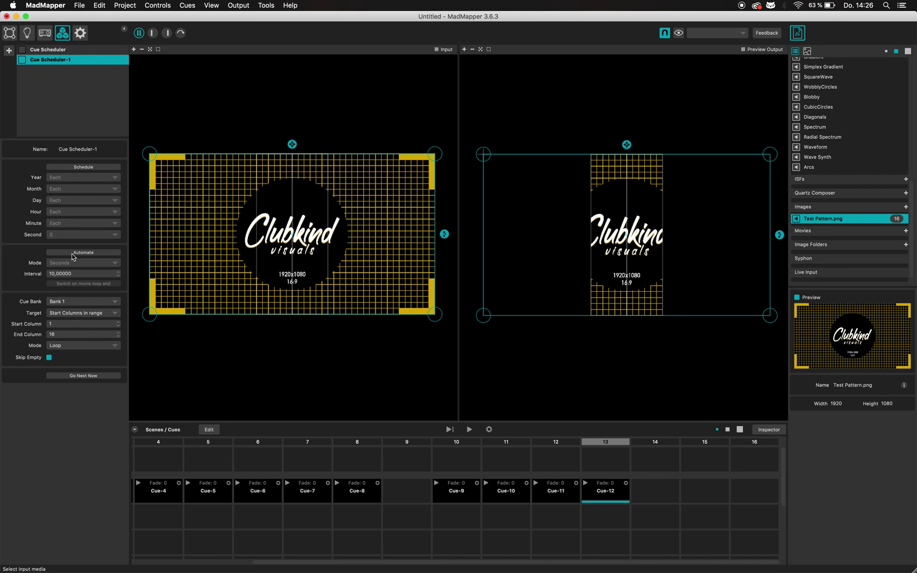
pyautogui.click(72, 302)
pyautogui.click(72, 309)
# Step: Enable Automate with Beats (BPM) mode and an interval of 1
pyautogui.click(83, 252)
pyautogui.click(90, 275)
pyautogui.click(88, 286)
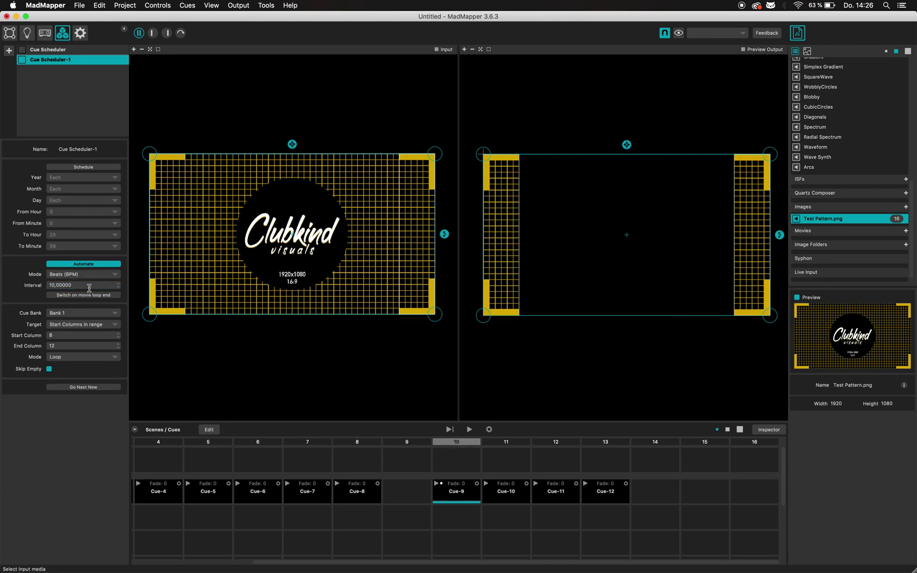
pyautogui.press('super+a')
pyautogui.write('1')
pyautogui.press('Return')
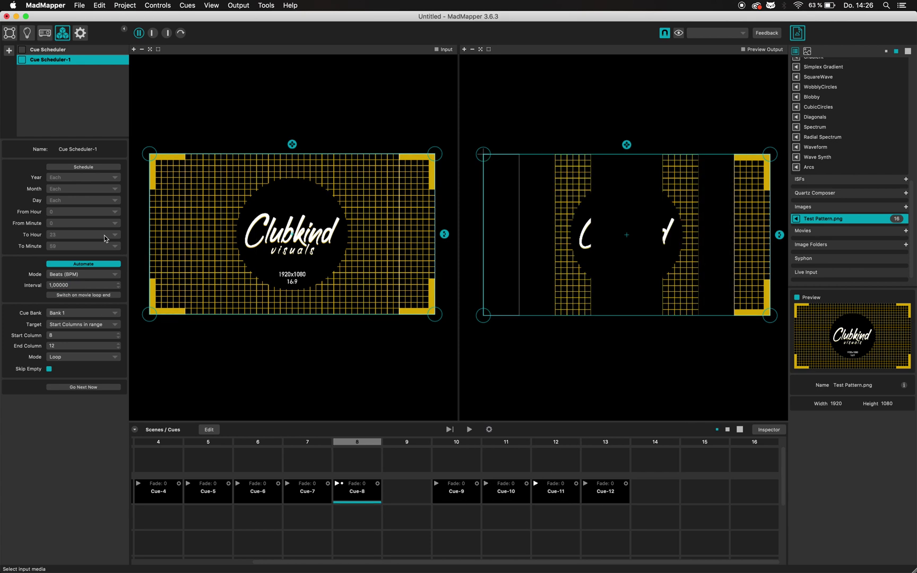
# Step: Select the Chaser group in the surfaces list, expanding and collapsing its quads
pyautogui.click(9, 34)
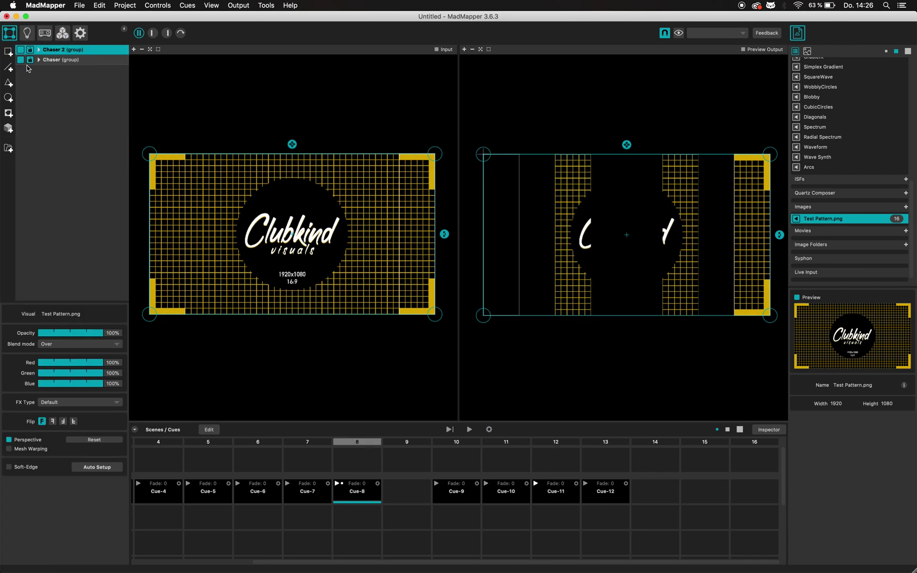
pyautogui.click(22, 61)
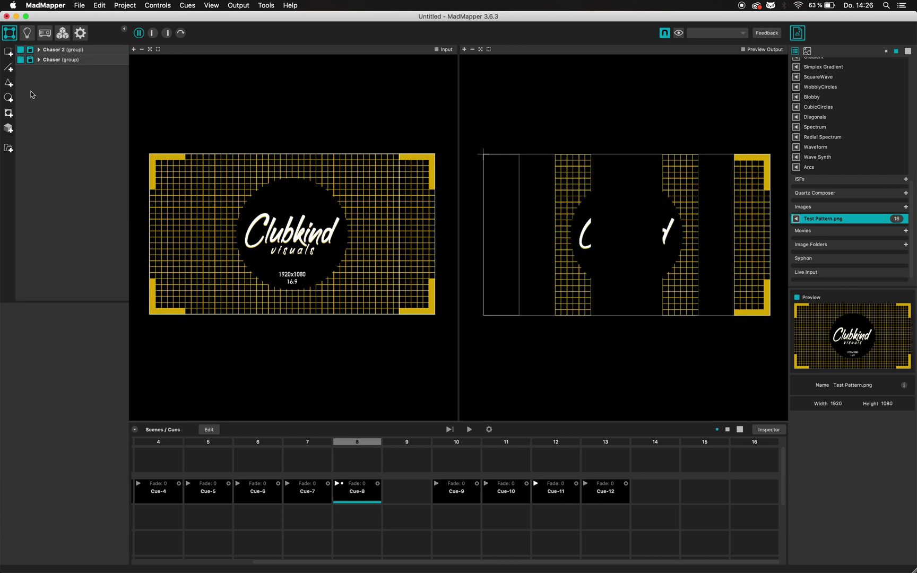
pyautogui.click(39, 59)
pyautogui.click(39, 62)
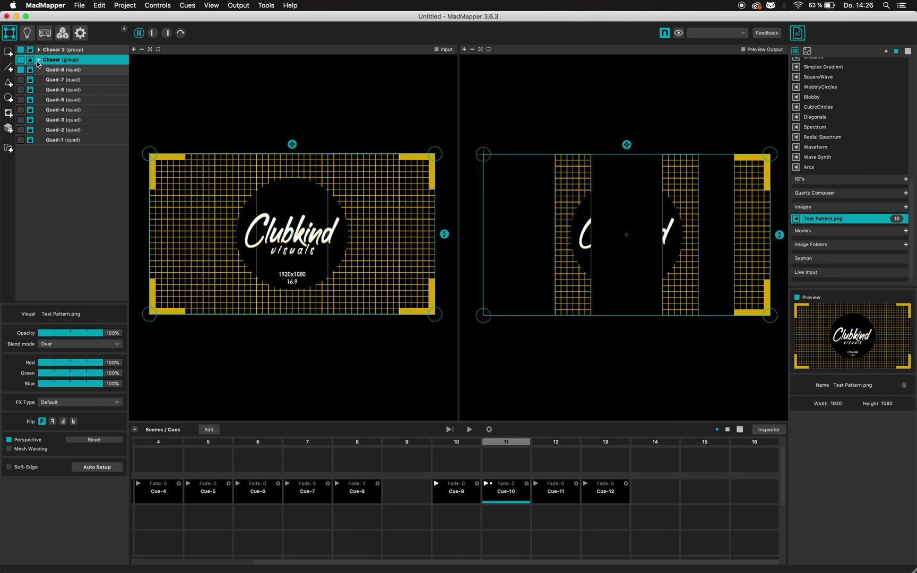
pyautogui.click(38, 61)
# Step: Set the Cue Scheduler's Start Column to 10 and End Column to 13
pyautogui.click(63, 34)
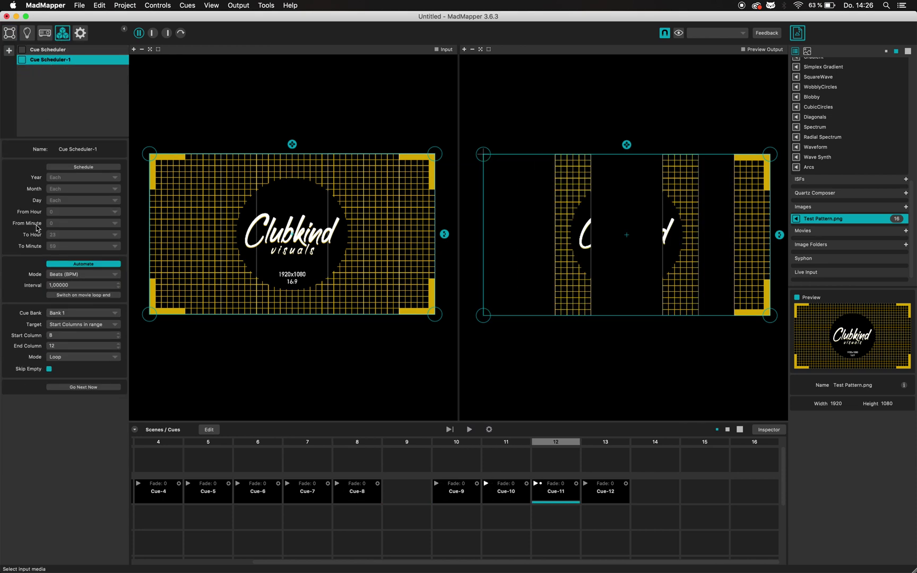
pyautogui.doubleClick(59, 336)
pyautogui.write('1')
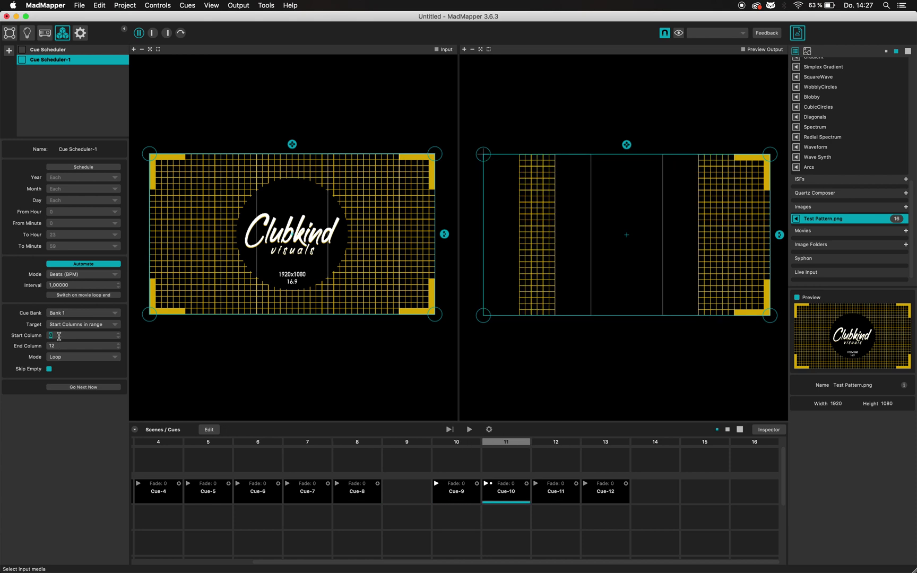
pyautogui.write('0')
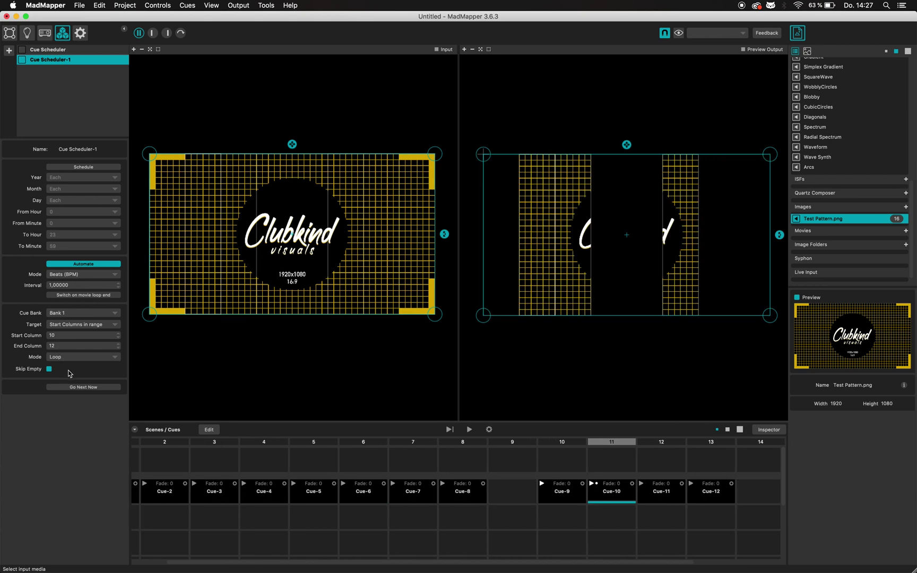
pyautogui.doubleClick(63, 345)
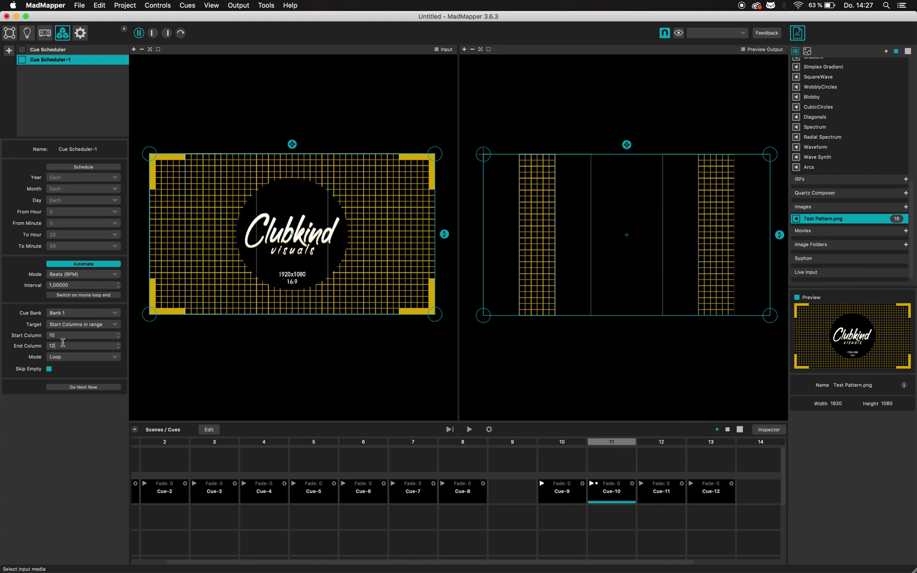
pyautogui.write('13')
pyautogui.press('Return')
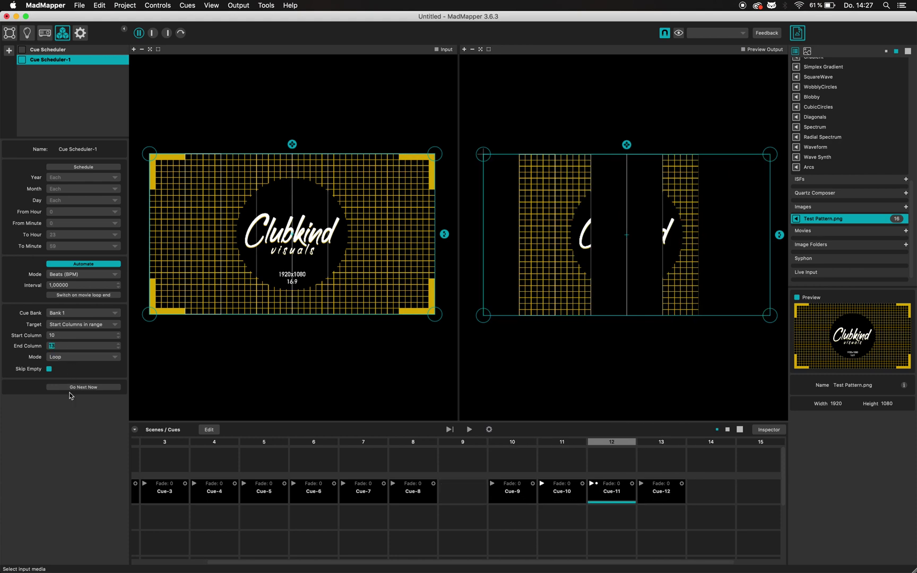
# Step: Return to the surfaces list and expand then collapse the Chaser group
pyautogui.click(10, 33)
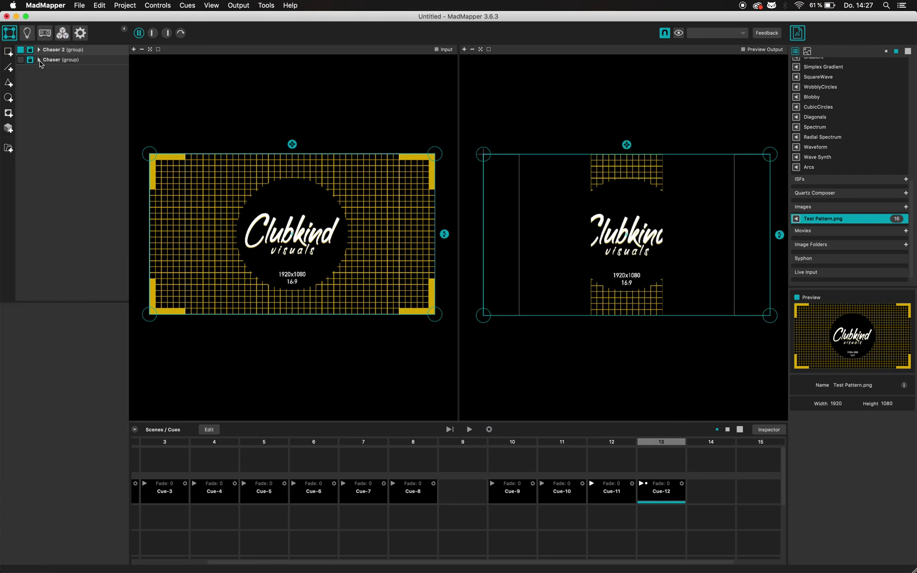
pyautogui.click(39, 59)
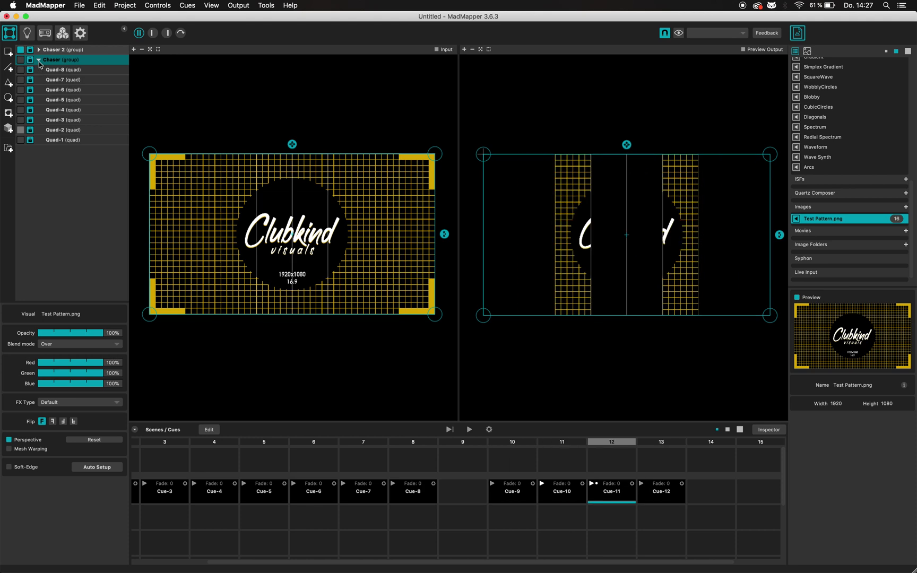
pyautogui.click(39, 60)
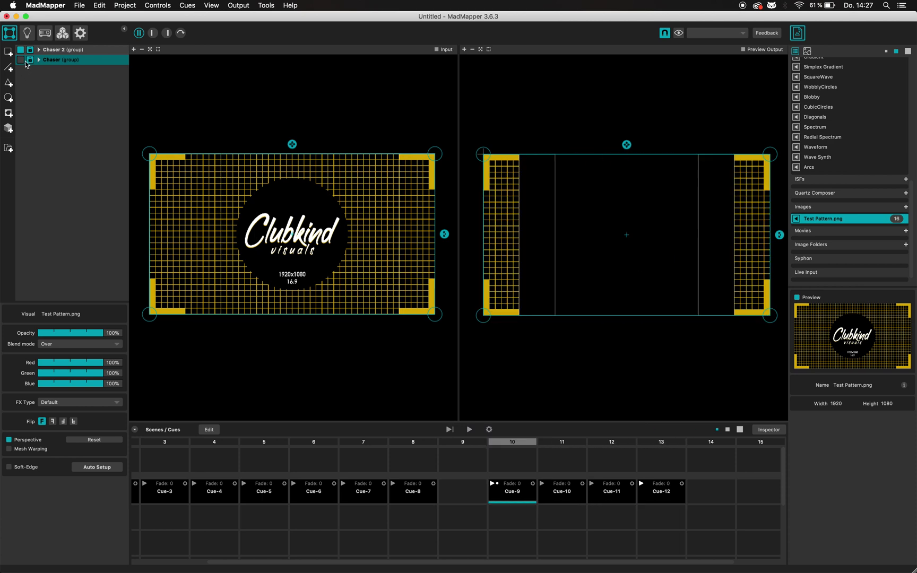
# Step: Toggle Cue Scheduler-1's enable checkbox, then revisit Surfaces and return to the module
pyautogui.click(63, 33)
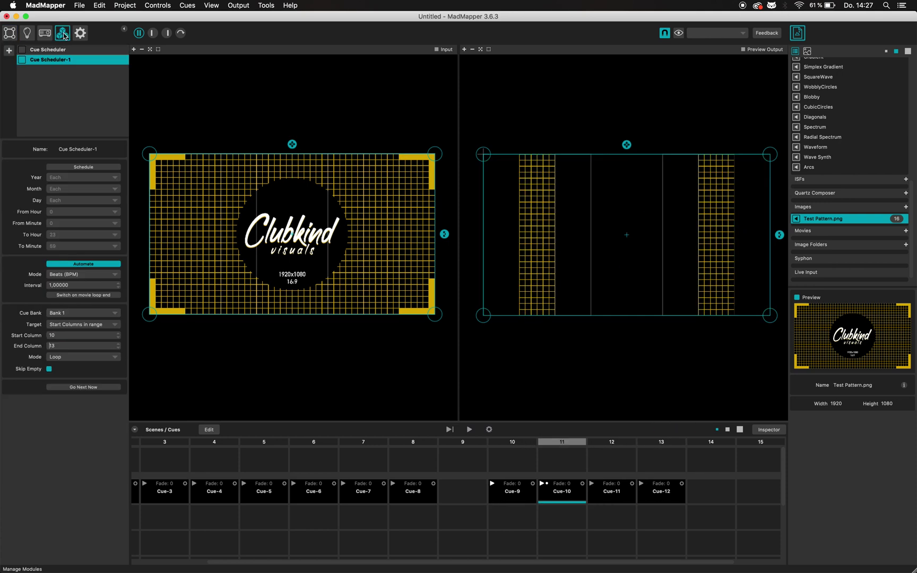
pyautogui.click(25, 58)
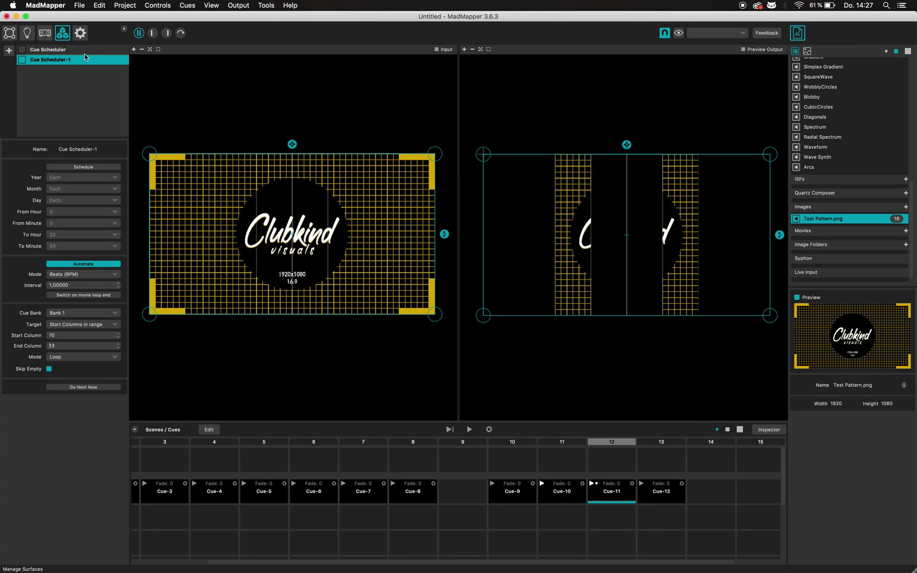
pyautogui.click(15, 34)
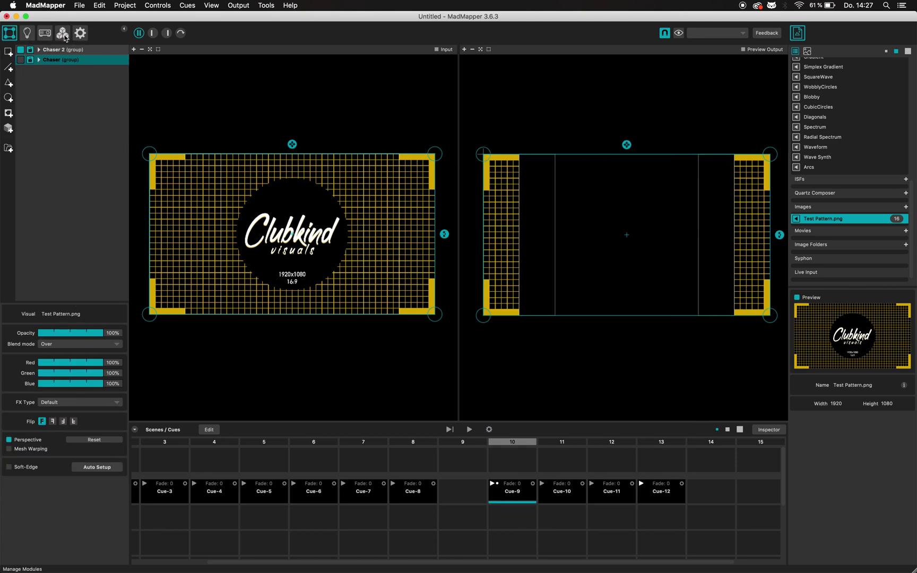
pyautogui.click(62, 33)
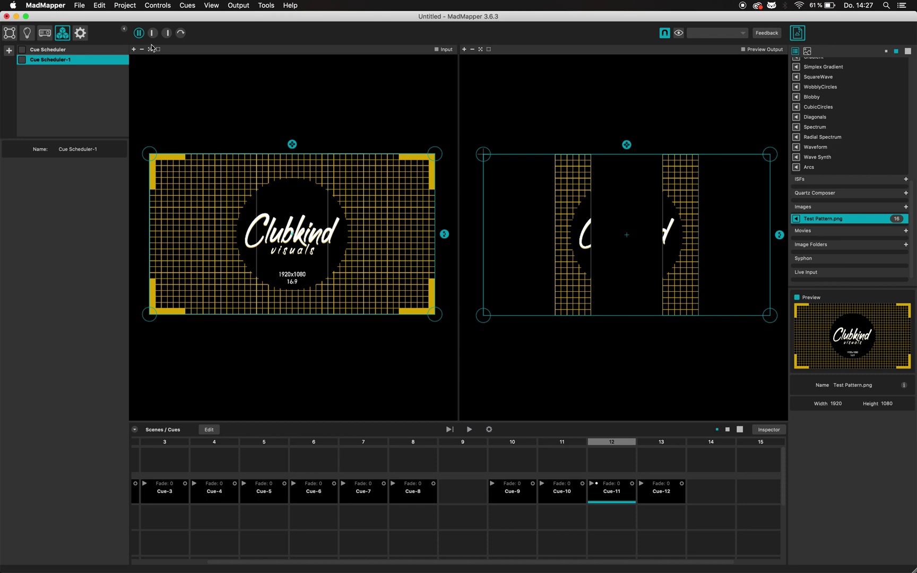
# Step: In MadMapper's compact panel view, select Cue Scheduler-1 and uncheck it to turn it off
pyautogui.moveTo(166, 23); pyautogui.dragTo(182, 24)
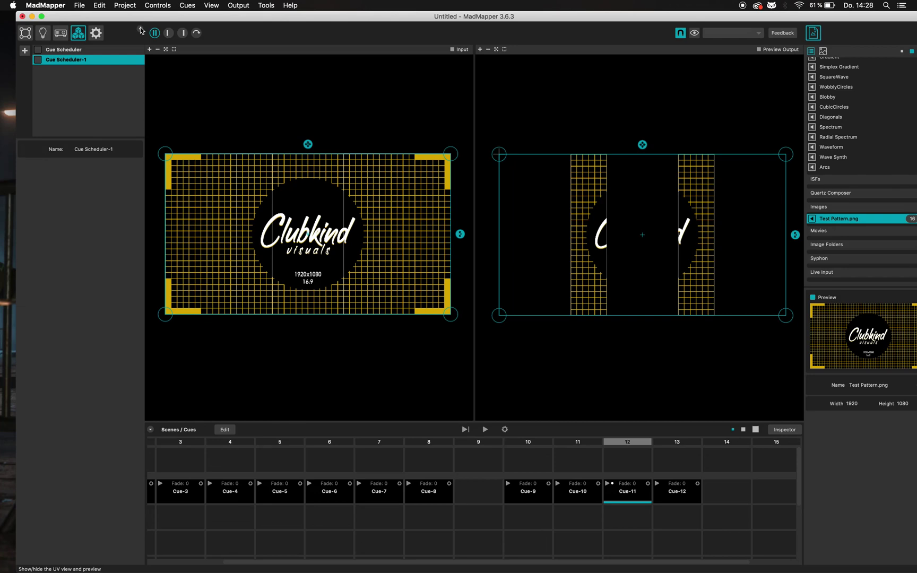
pyautogui.click(141, 29)
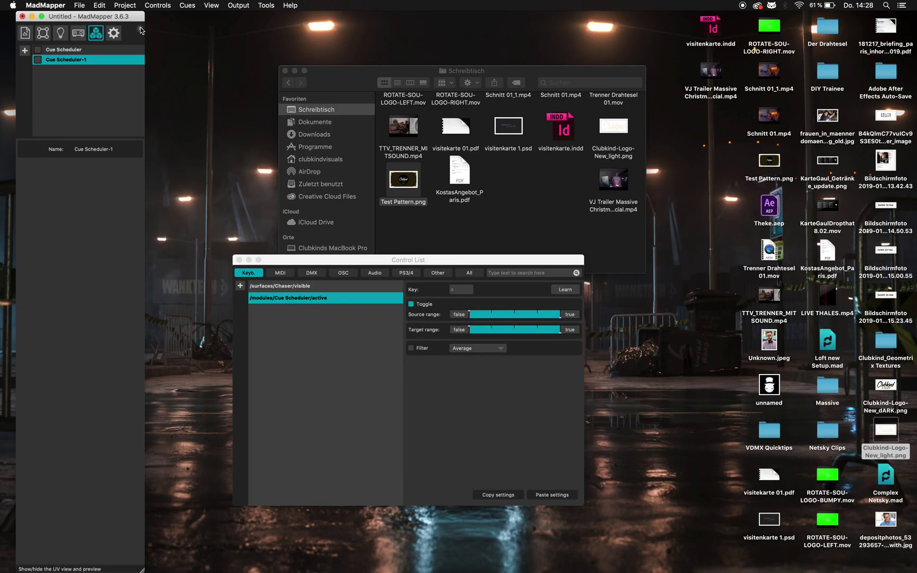
pyautogui.click(141, 32)
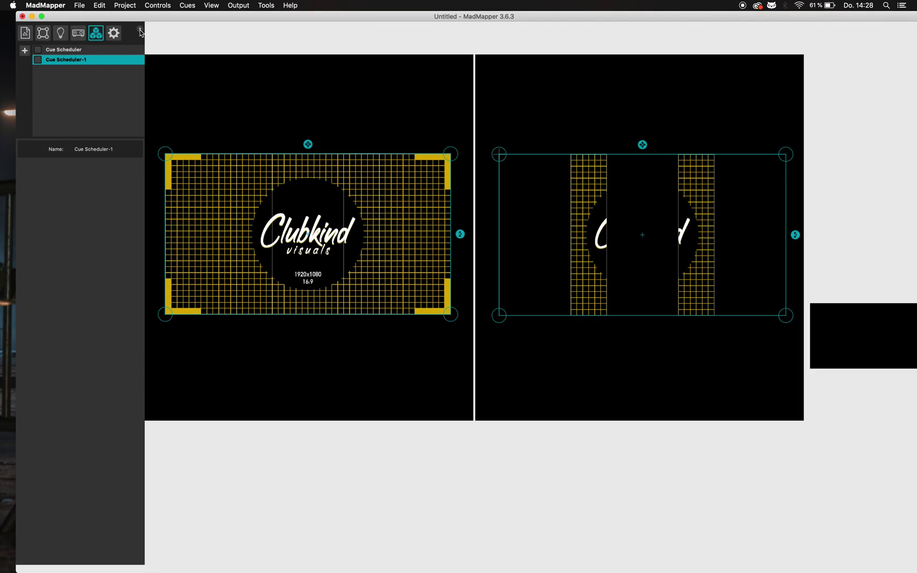
pyautogui.click(141, 32)
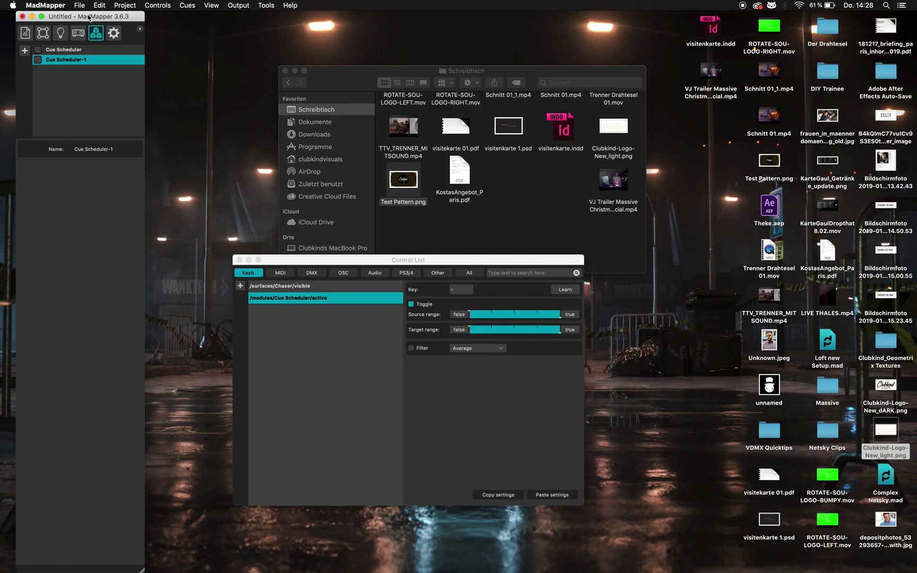
pyautogui.click(47, 60)
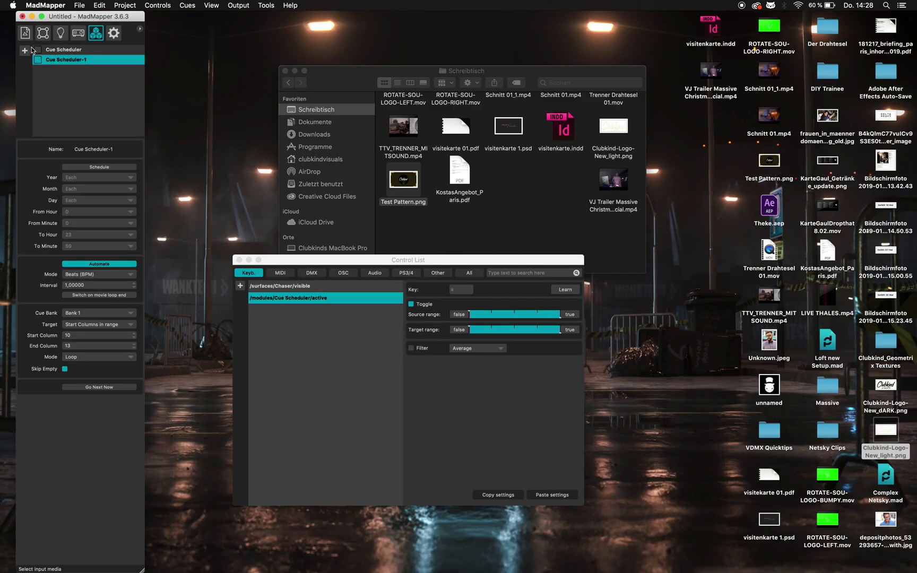
pyautogui.click(38, 60)
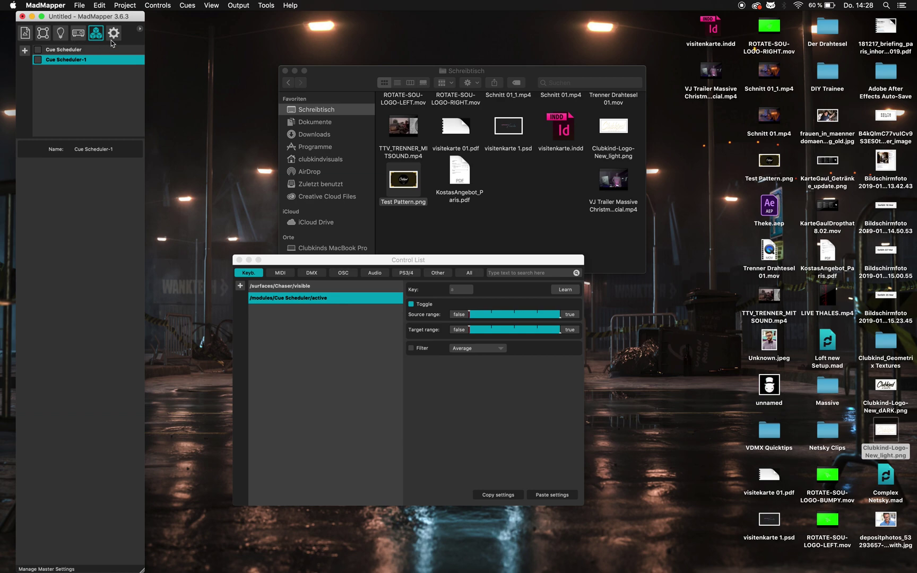
# Step: Restore the full MadMapper interface with the input and output views showing
pyautogui.click(140, 30)
pyautogui.click(140, 31)
pyautogui.click(140, 30)
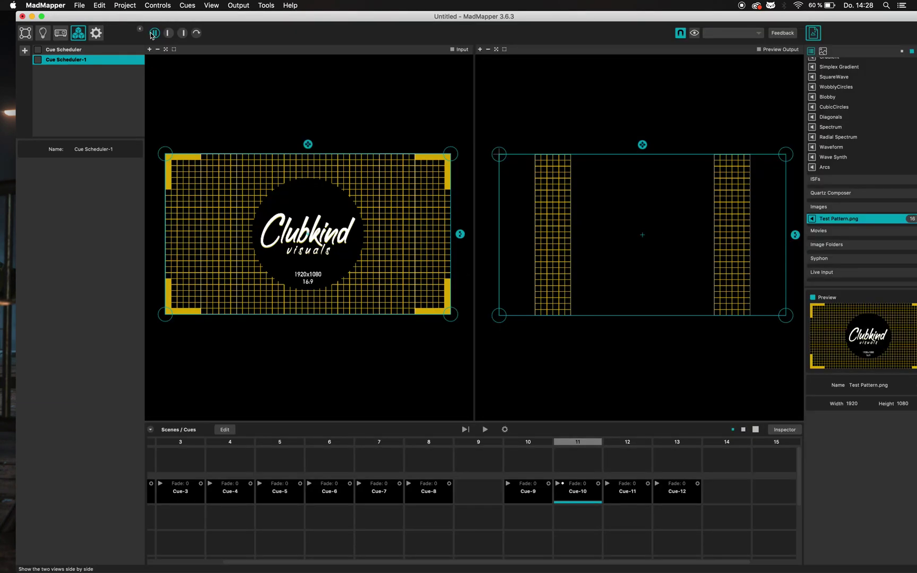